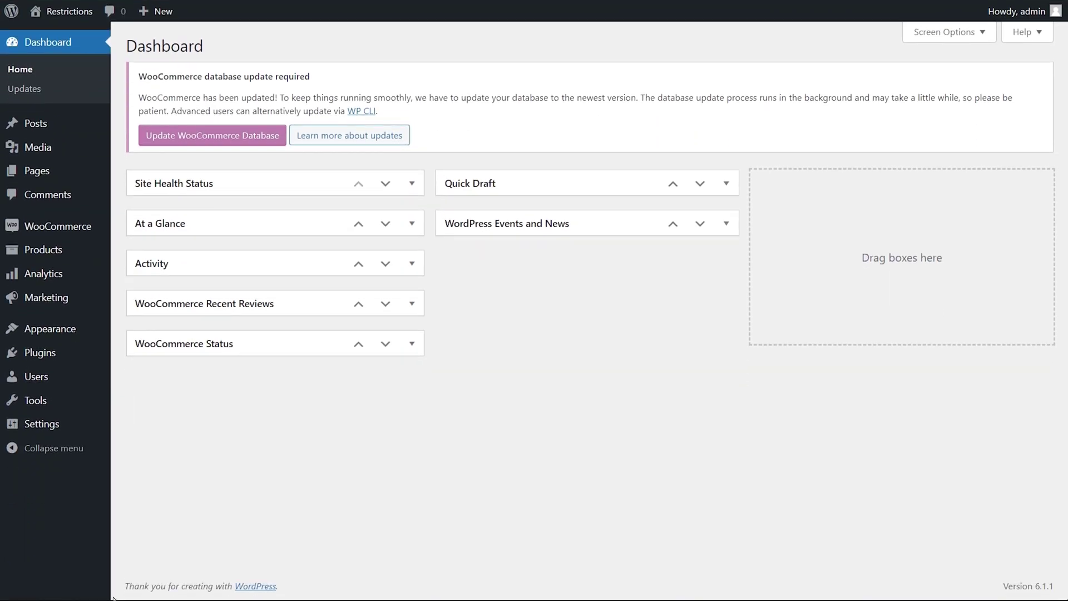
Step: Create a new Custom Stock rule titled 'stitched products' with the Administrator role ticked
{"action": "mouse_move", "coordinate": [69, 228]}
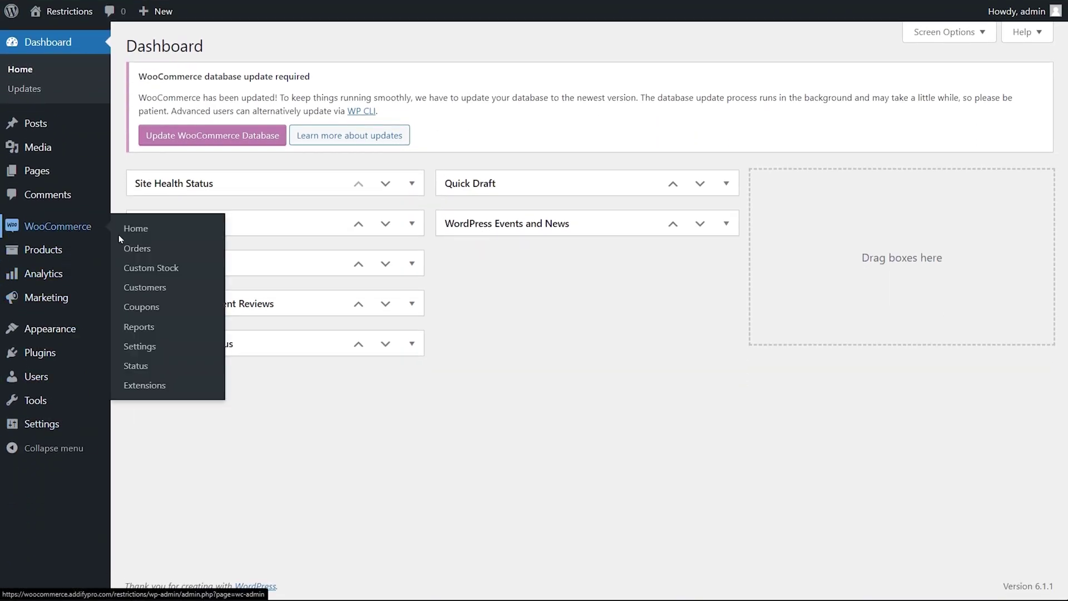
{"action": "left_click", "coordinate": [139, 270]}
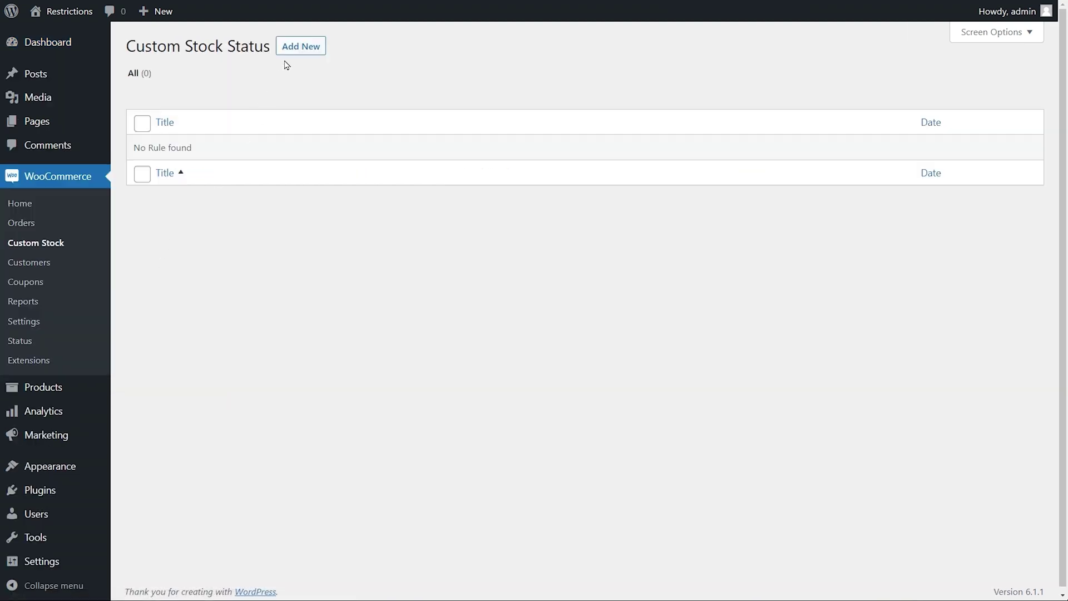
{"action": "left_click", "coordinate": [291, 49]}
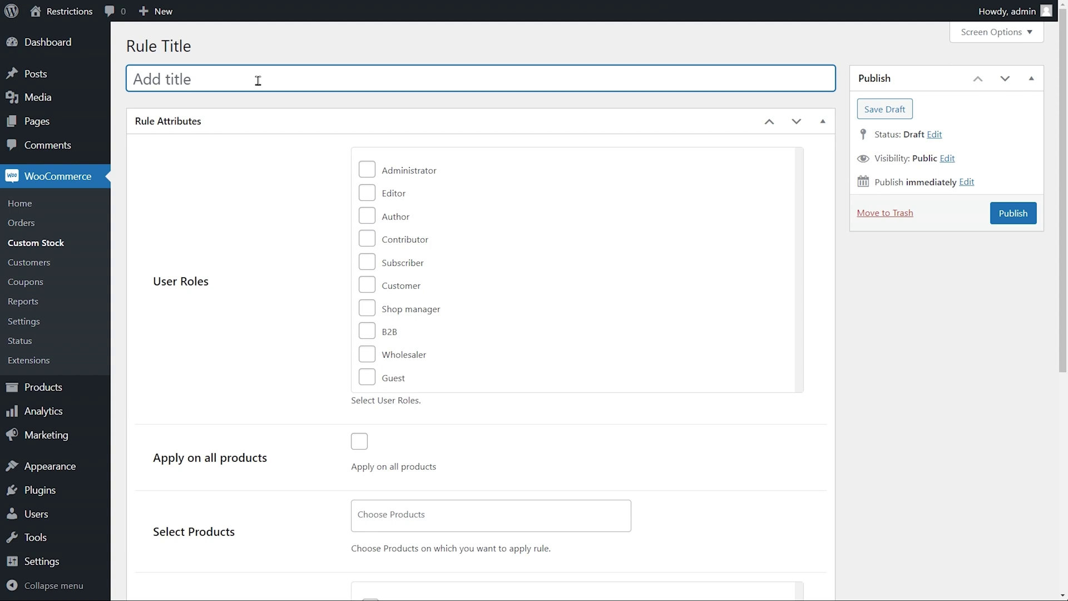
{"action": "type", "text": "stitched products"}
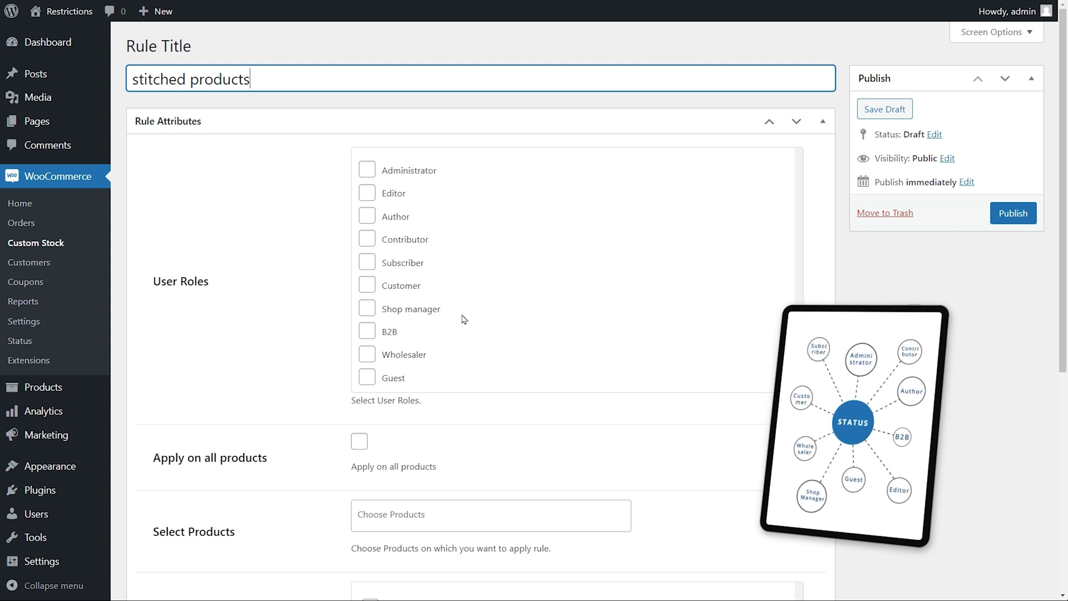
{"action": "left_click", "coordinate": [367, 169]}
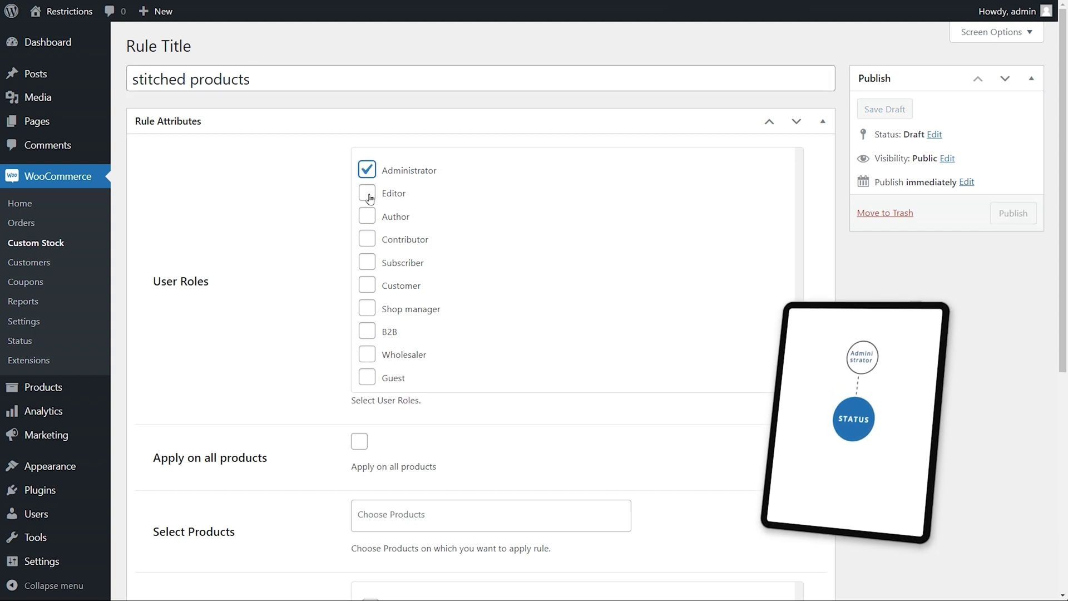
Step: Also apply the rule to the Editor, Customer, B2B and Guest roles
{"action": "left_click", "coordinate": [368, 195]}
{"action": "left_click", "coordinate": [366, 284]}
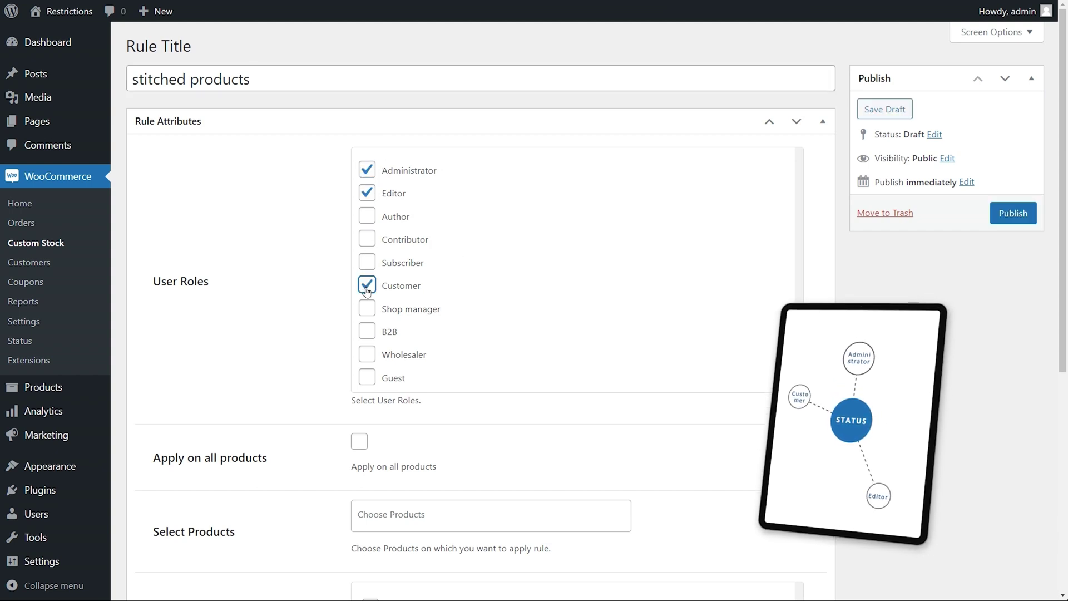
{"action": "left_click", "coordinate": [367, 333]}
{"action": "left_click", "coordinate": [367, 378]}
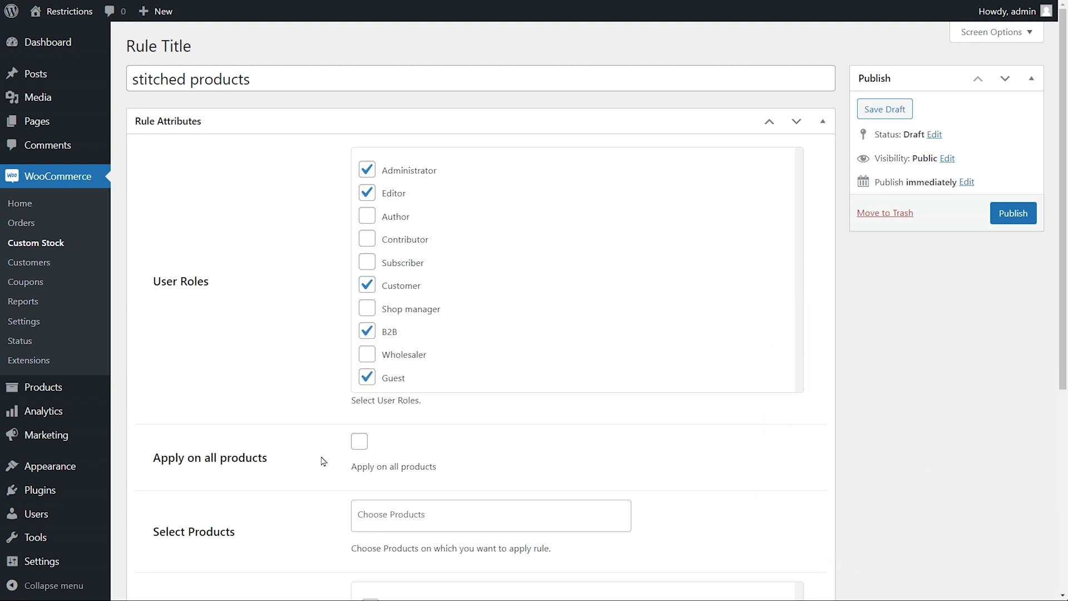
Step: Turn off Apply on all products, target the Clothing category, and add a message sub-rule
{"action": "left_click", "coordinate": [359, 442]}
{"action": "left_click", "coordinate": [360, 443]}
{"action": "scroll", "coordinate": [1059, 259], "scroll_direction": "down", "scroll_amount": 5}
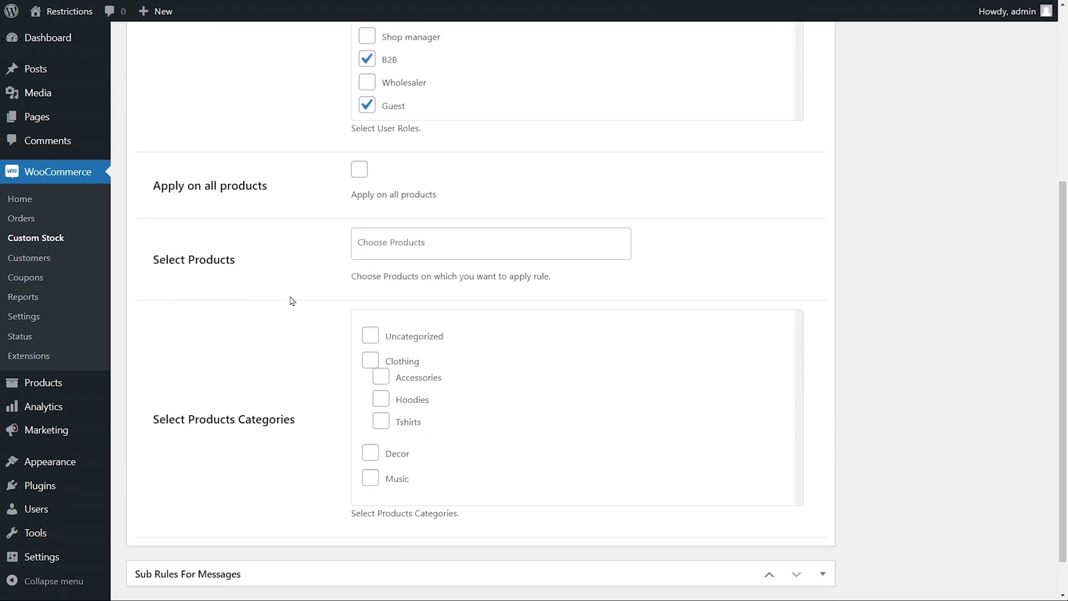
{"action": "scroll", "coordinate": [293, 473], "scroll_direction": "up", "scroll_amount": 1}
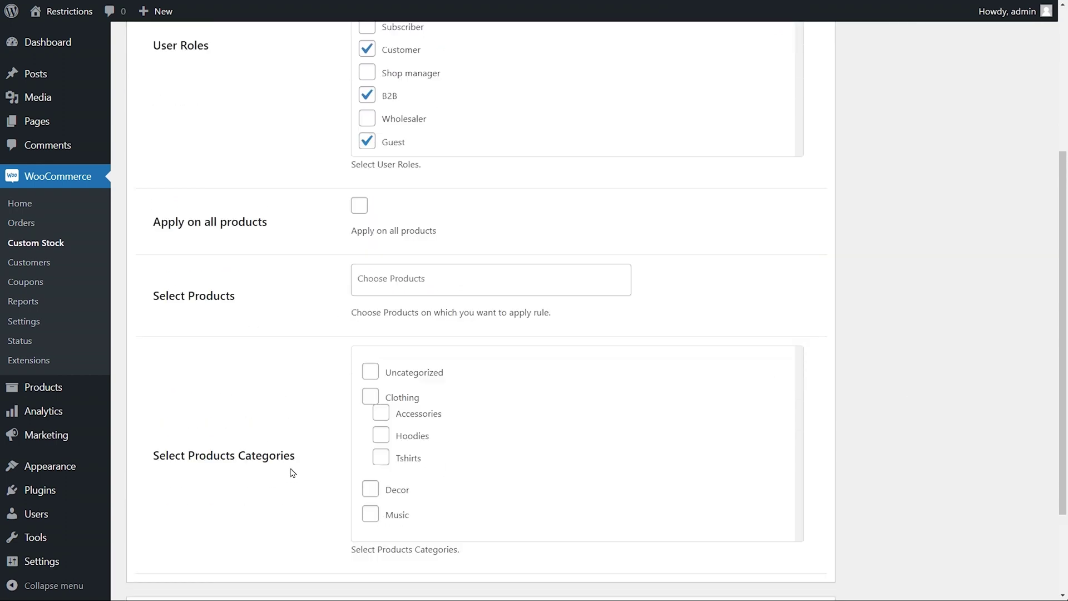
{"action": "left_click", "coordinate": [370, 398]}
{"action": "scroll", "coordinate": [1050, 405], "scroll_direction": "down", "scroll_amount": 3}
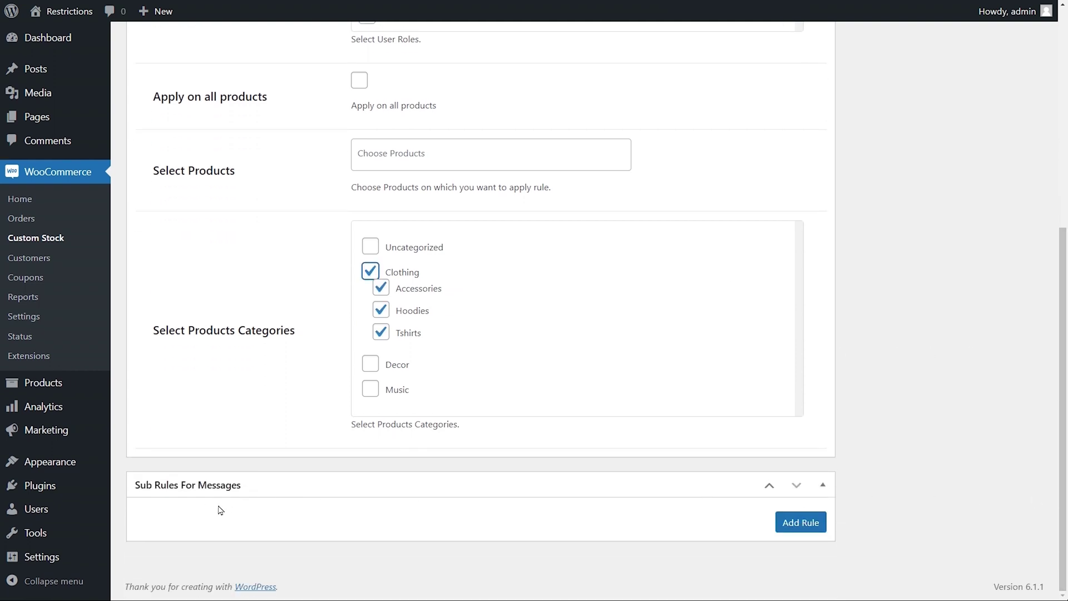
{"action": "left_click", "coordinate": [795, 529]}
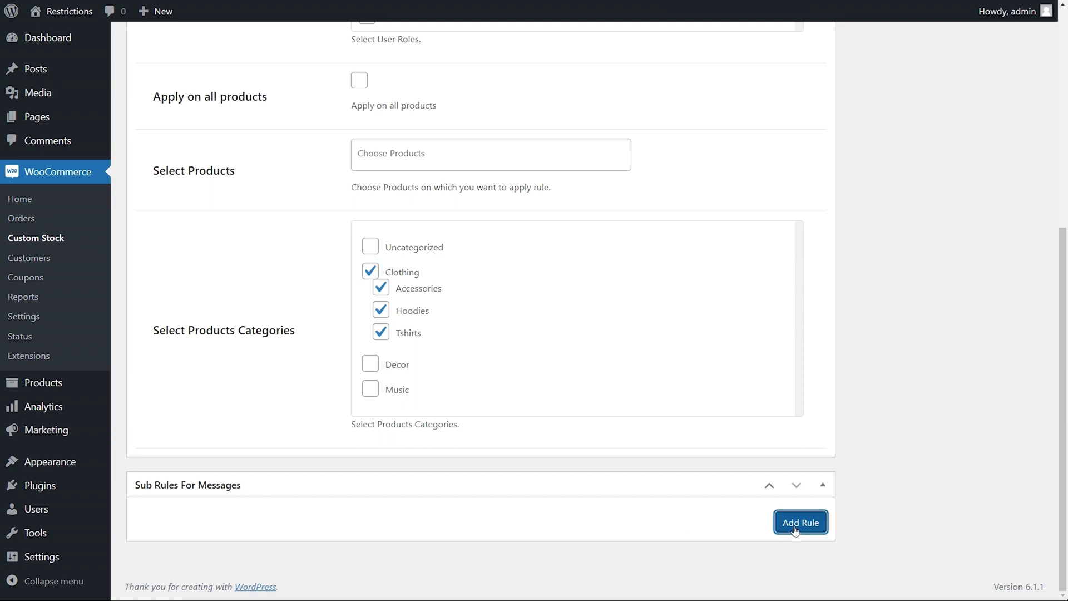
Step: Review the first sub-rule's Message Type choices without picking one
{"action": "left_click_drag", "start_coordinate": [1063, 349], "coordinate": [1063, 503]}
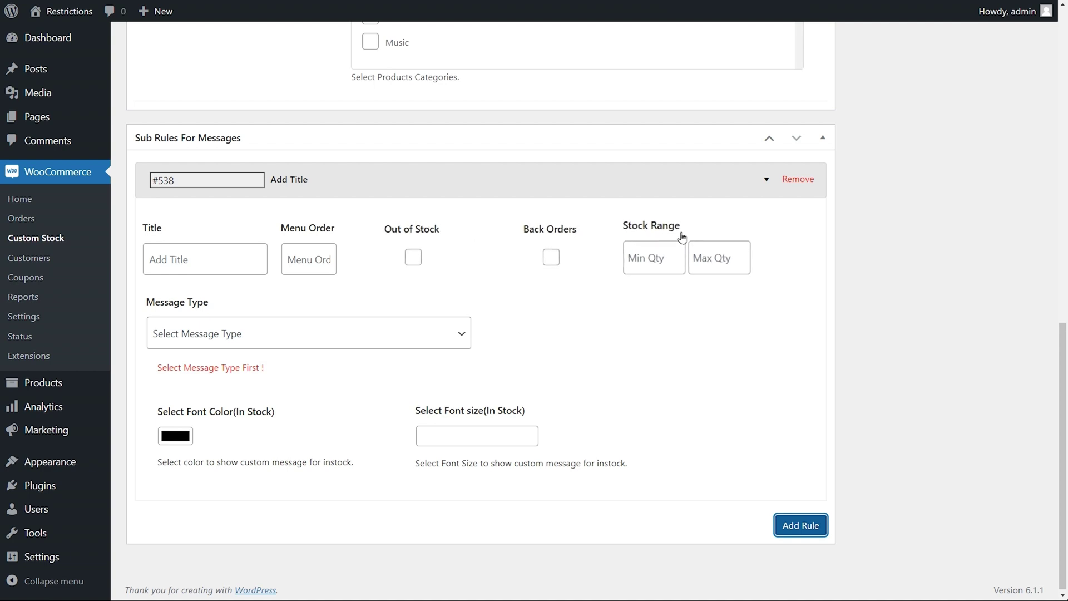
{"action": "left_click", "coordinate": [459, 336]}
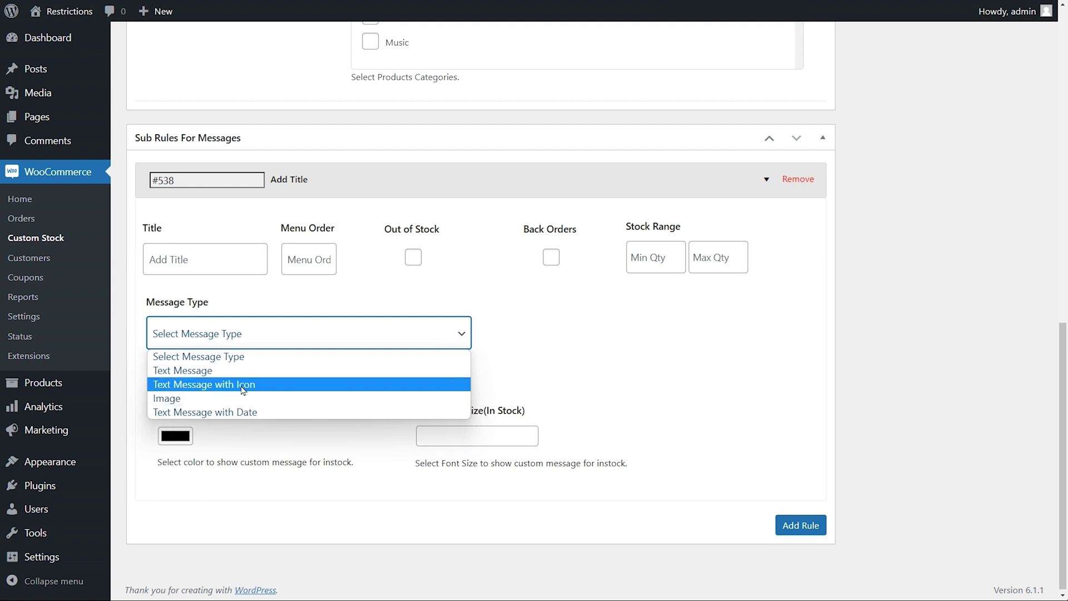
{"action": "left_click", "coordinate": [465, 340]}
Step: Add the second and third message sub-rules, #539 and #540
{"action": "left_click", "coordinate": [801, 525]}
{"action": "left_click_drag", "start_coordinate": [1059, 371], "coordinate": [1059, 488]}
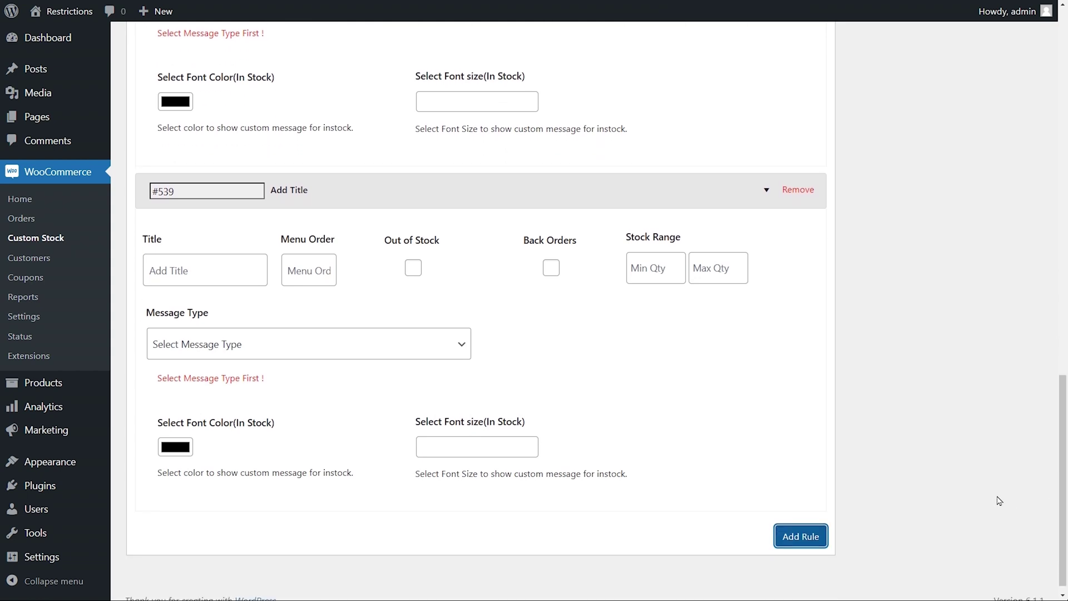
{"action": "left_click", "coordinate": [796, 537]}
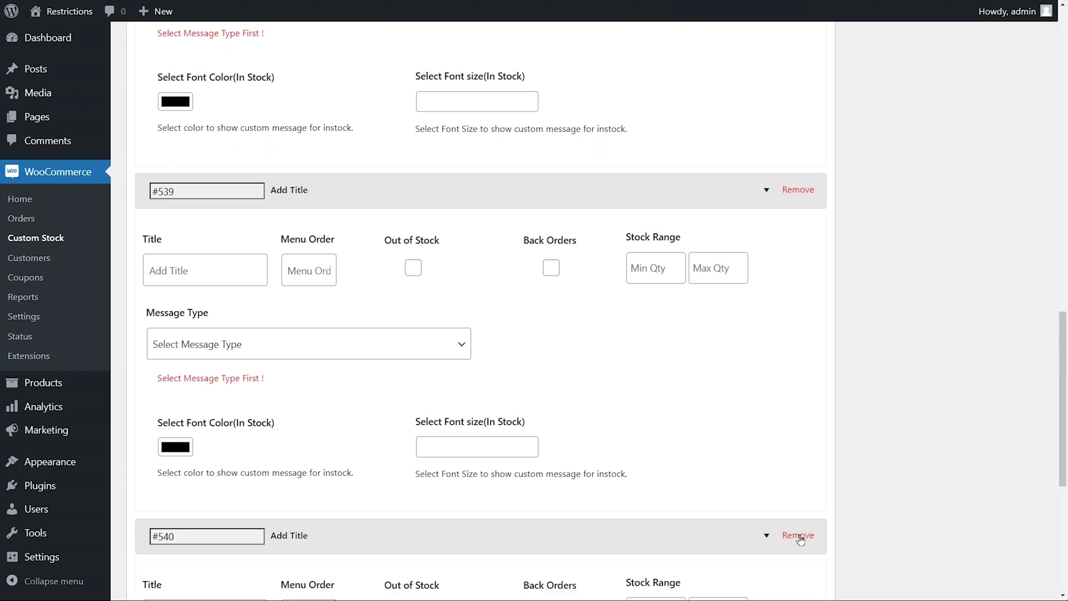
{"action": "left_click_drag", "start_coordinate": [1060, 361], "coordinate": [1065, 323]}
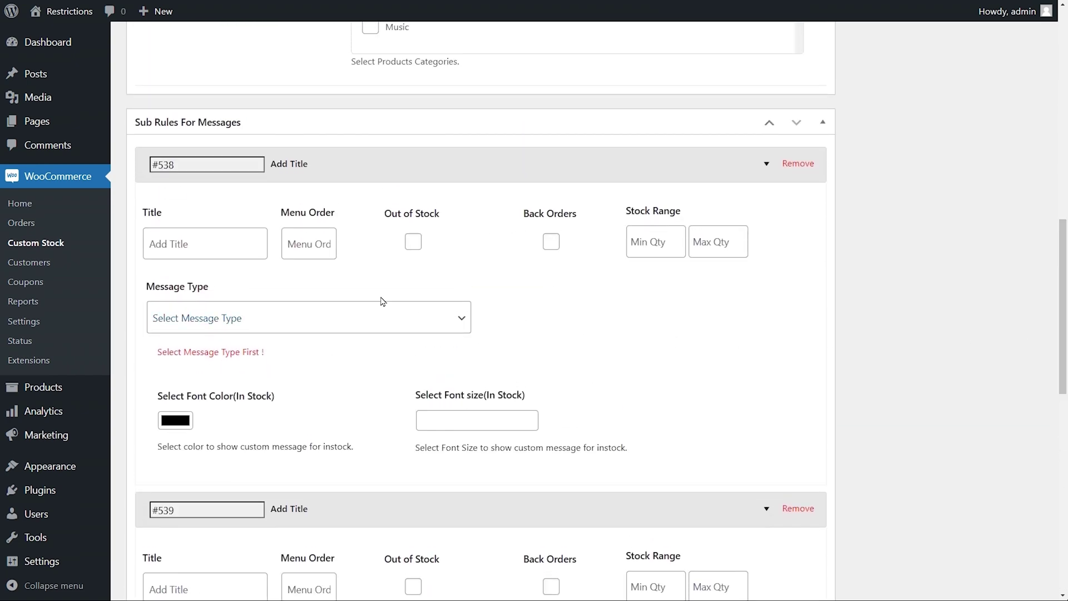
{"action": "left_click", "coordinate": [222, 242]}
Step: Title sub-rule #538 'Out of stock', menu order 1, applying to out-of-stock products
{"action": "type", "text": "Out of s"}
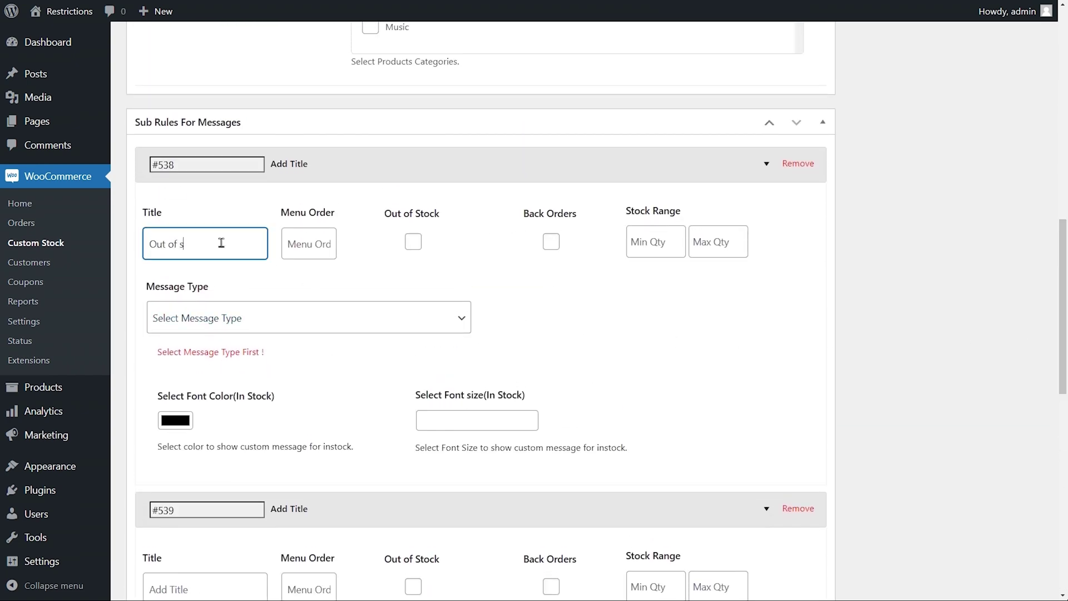
{"action": "type", "text": "tock"}
{"action": "left_click", "coordinate": [313, 246]}
{"action": "type", "text": "1"}
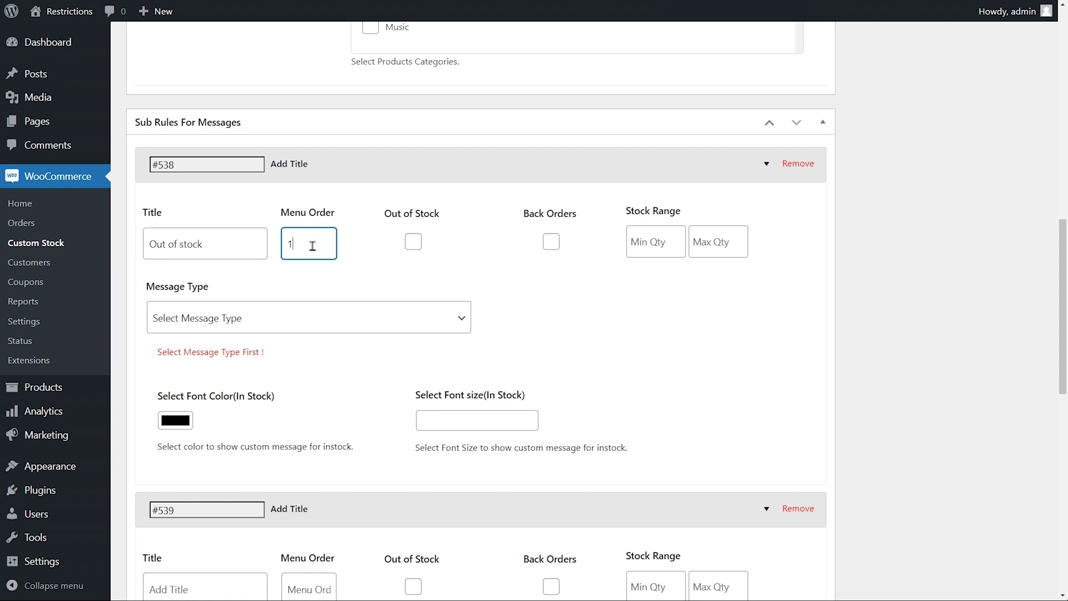
{"action": "left_click", "coordinate": [414, 242]}
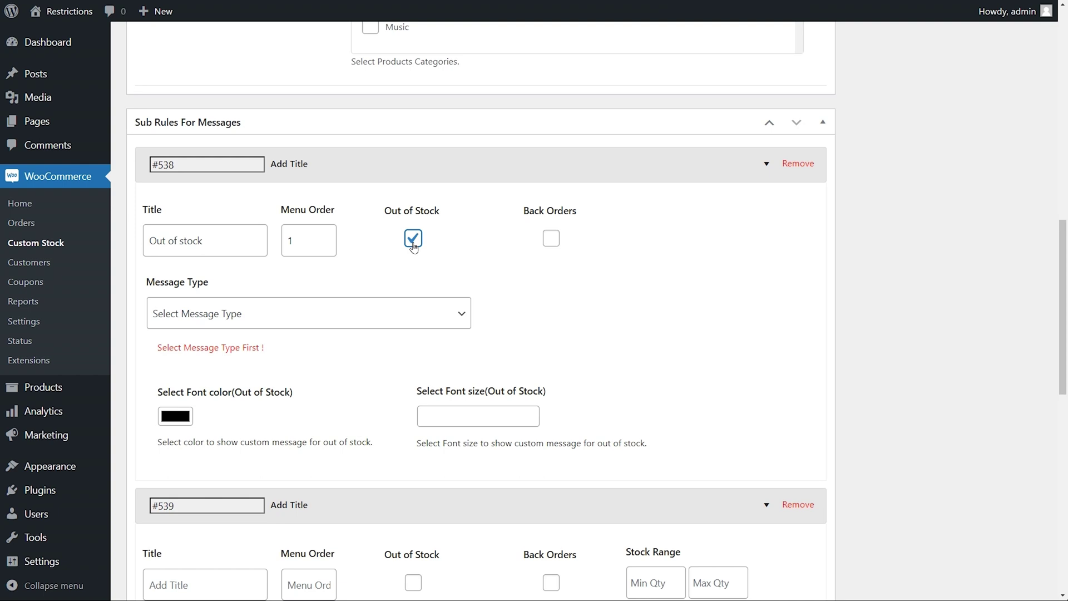
Step: Make sub-rule #538 show an image message using the OUT OF STOCK badge
{"action": "left_click", "coordinate": [462, 317]}
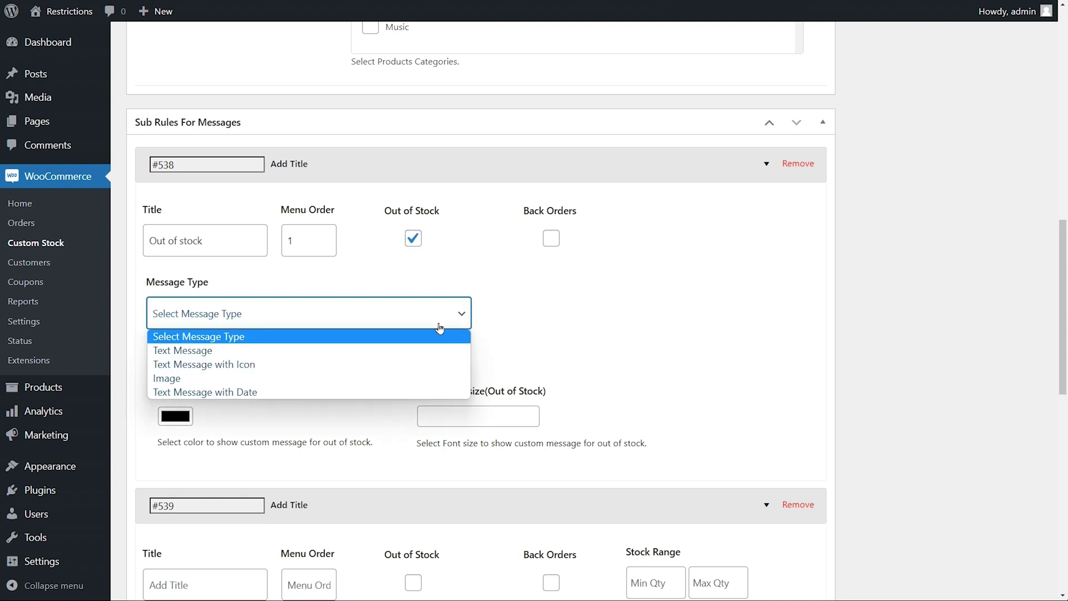
{"action": "left_click", "coordinate": [207, 379]}
{"action": "left_click", "coordinate": [204, 454]}
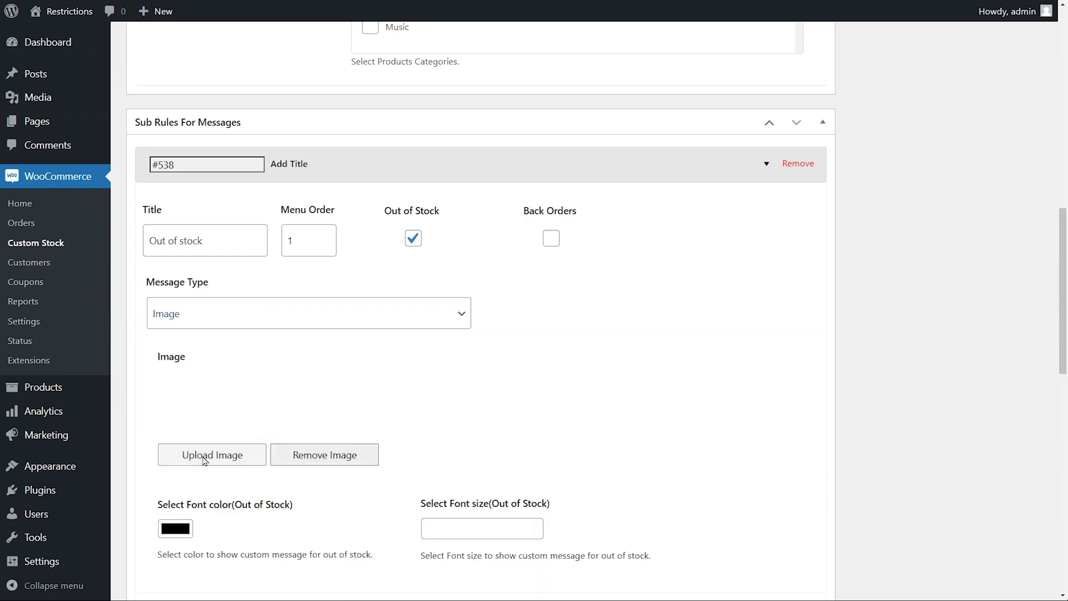
{"action": "left_click", "coordinate": [277, 197]}
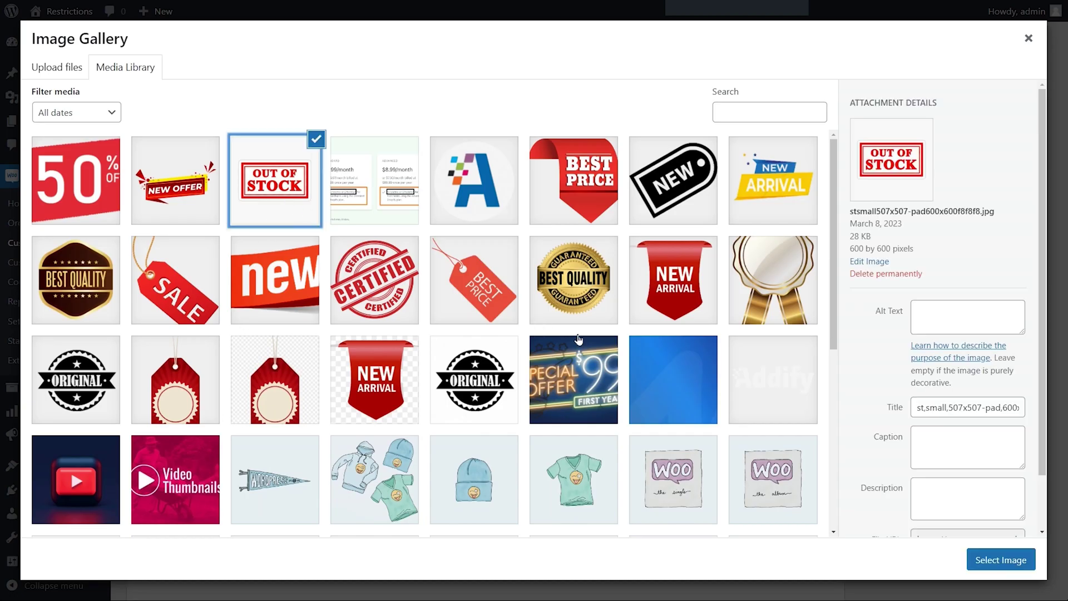
{"action": "left_click", "coordinate": [992, 558]}
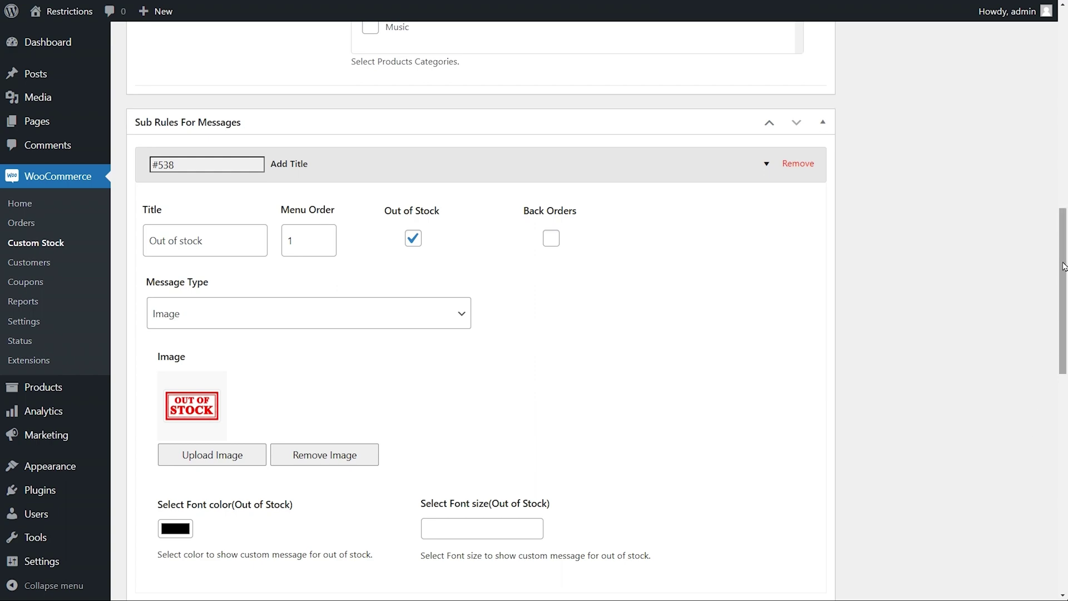
{"action": "left_click_drag", "start_coordinate": [1064, 266], "coordinate": [1065, 403]}
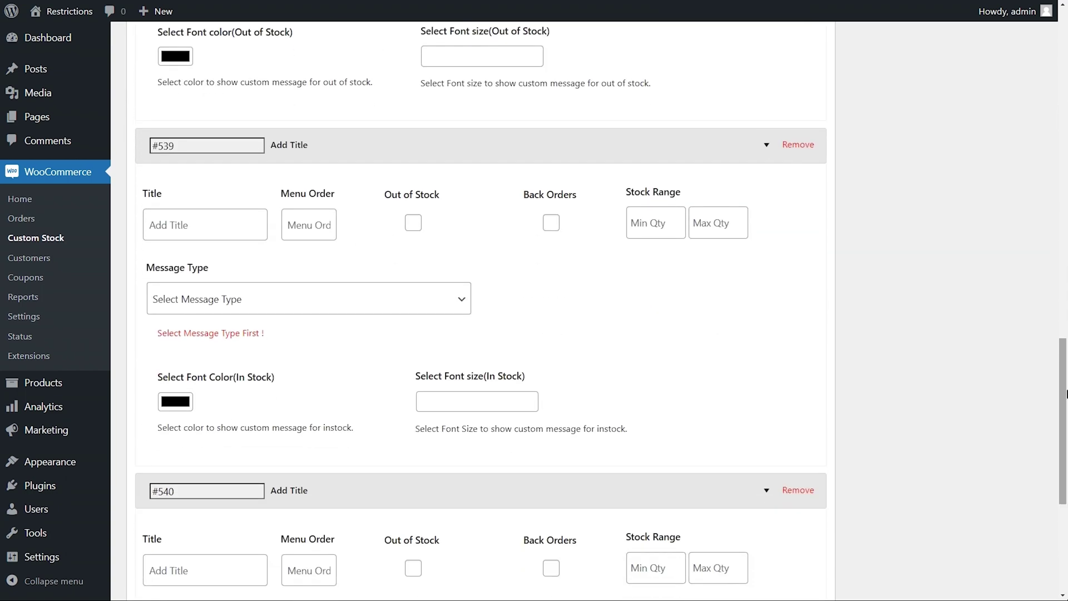
Step: Title sub-rule #539 'Quantity range 50 - 1000' with menu order 1, min 50, max 1000
{"action": "left_click", "coordinate": [251, 228]}
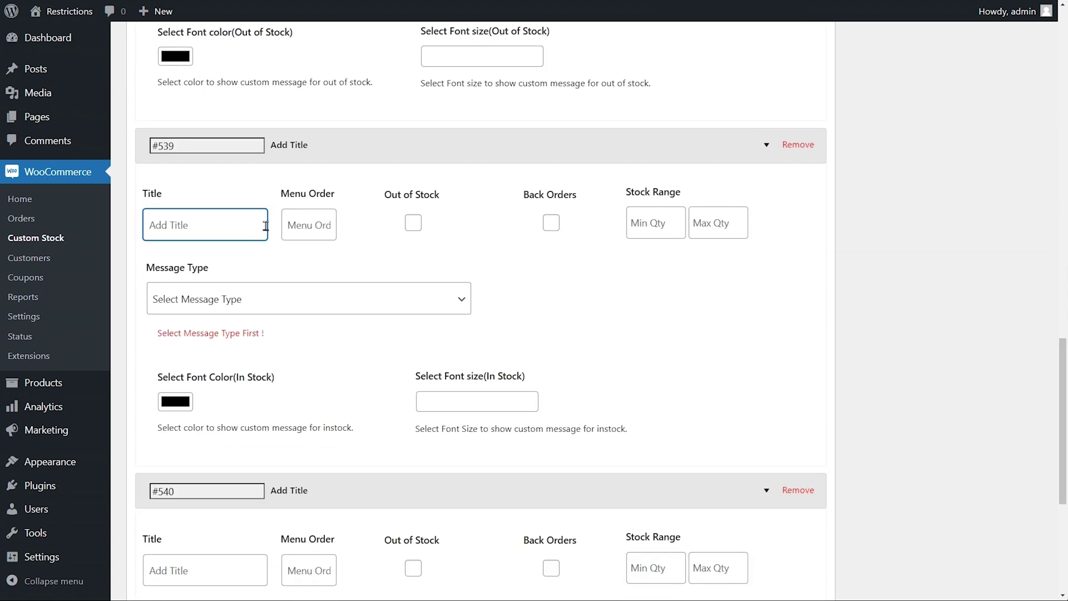
{"action": "type", "text": "Quantity range 50 - 1000"}
{"action": "left_click", "coordinate": [307, 226]}
{"action": "type", "text": "1"}
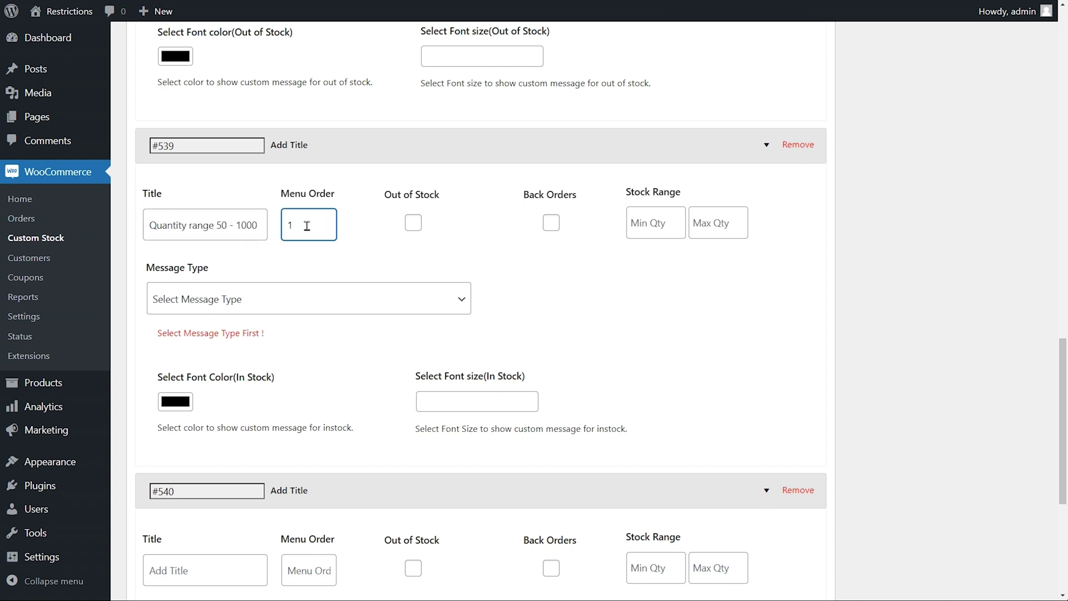
{"action": "left_click", "coordinate": [642, 219]}
{"action": "type", "text": "50"}
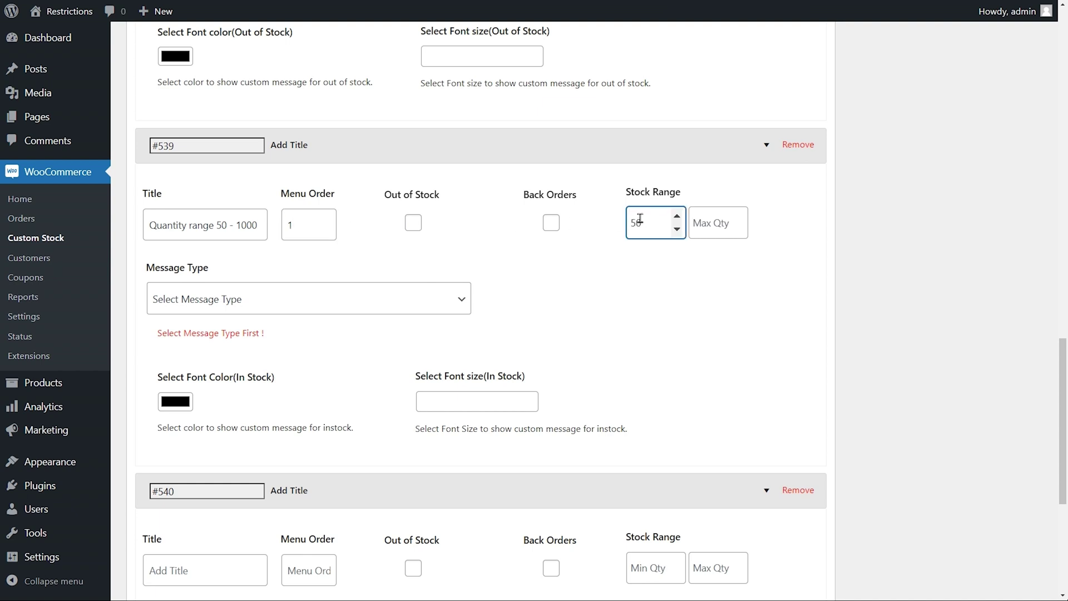
{"action": "left_click", "coordinate": [724, 222]}
{"action": "type", "text": "1000"}
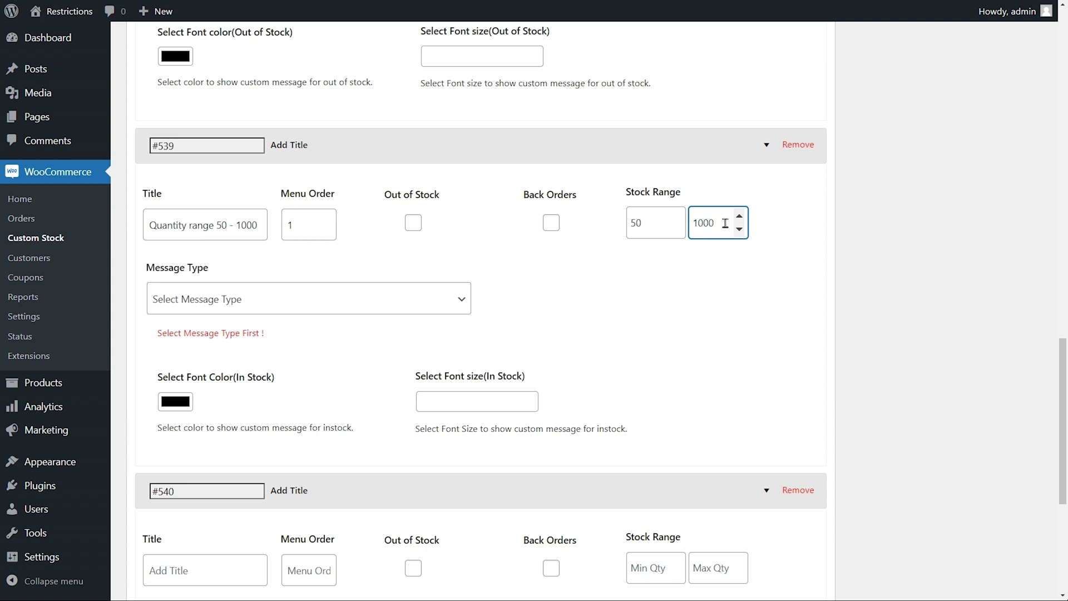
Step: Set sub-rule #539's message type to Image with the Fresh Stock image
{"action": "left_click", "coordinate": [465, 306]}
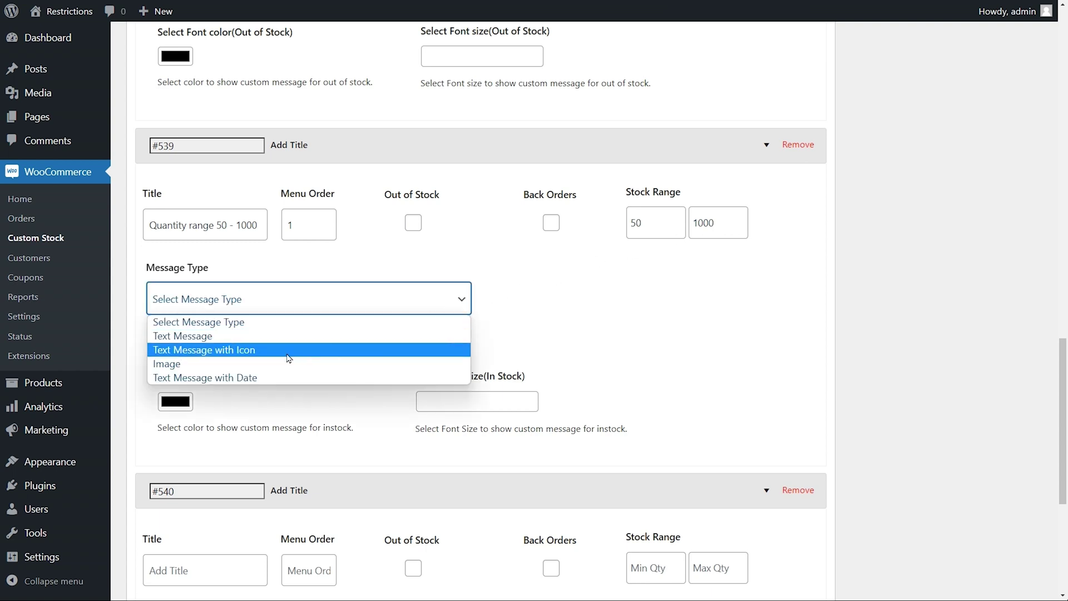
{"action": "left_click", "coordinate": [216, 364]}
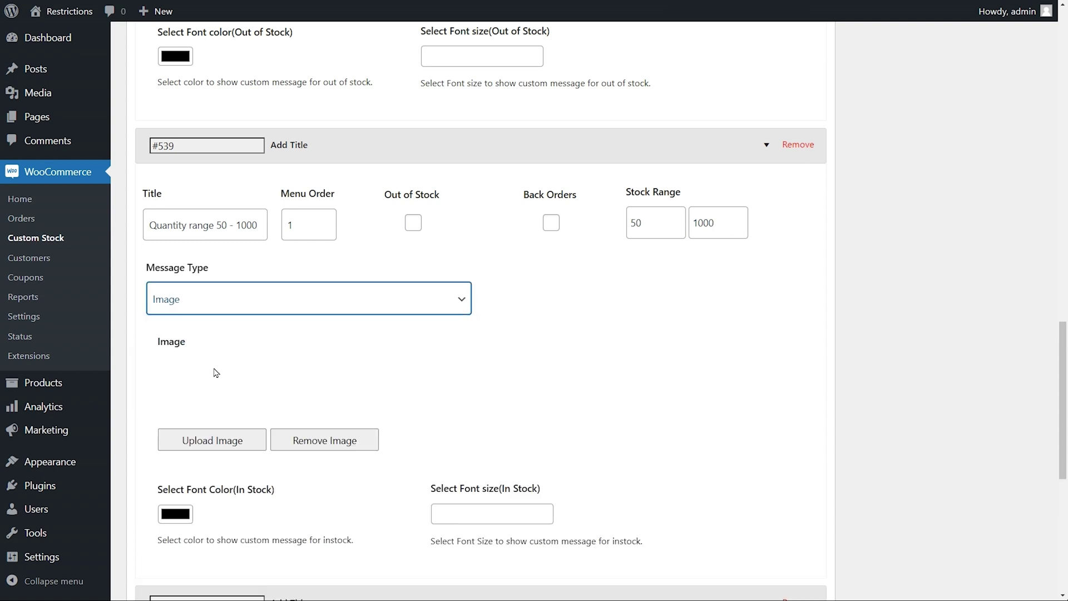
{"action": "left_click", "coordinate": [210, 440]}
{"action": "left_click", "coordinate": [199, 195]}
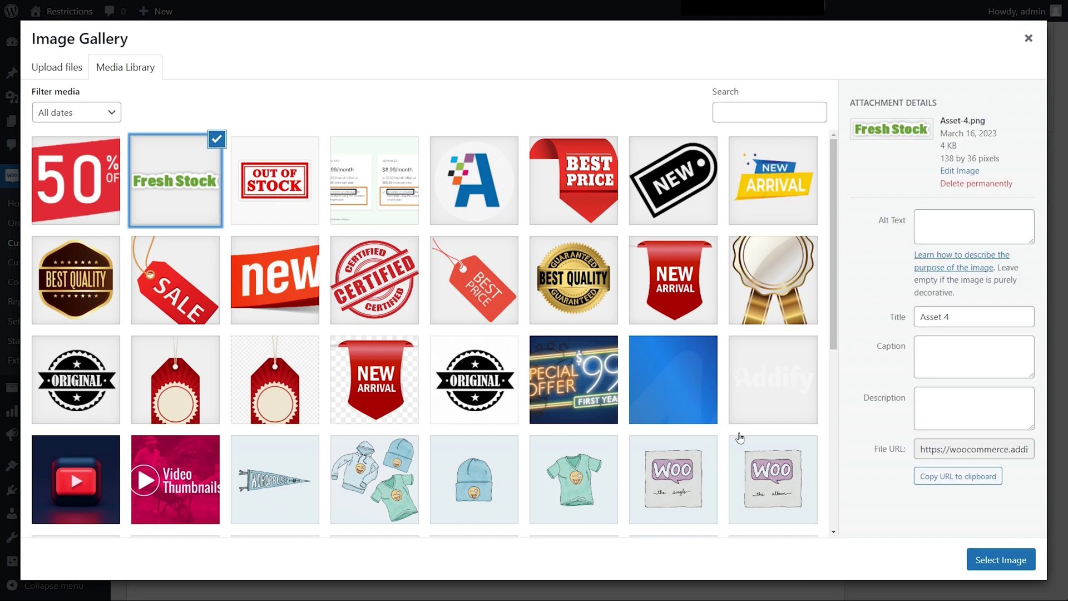
{"action": "left_click", "coordinate": [1025, 554]}
Step: Give the third sub-rule a title, menu order 1, and stock range 1–49
{"action": "scroll", "coordinate": [752, 453], "scroll_direction": "down", "scroll_amount": 10}
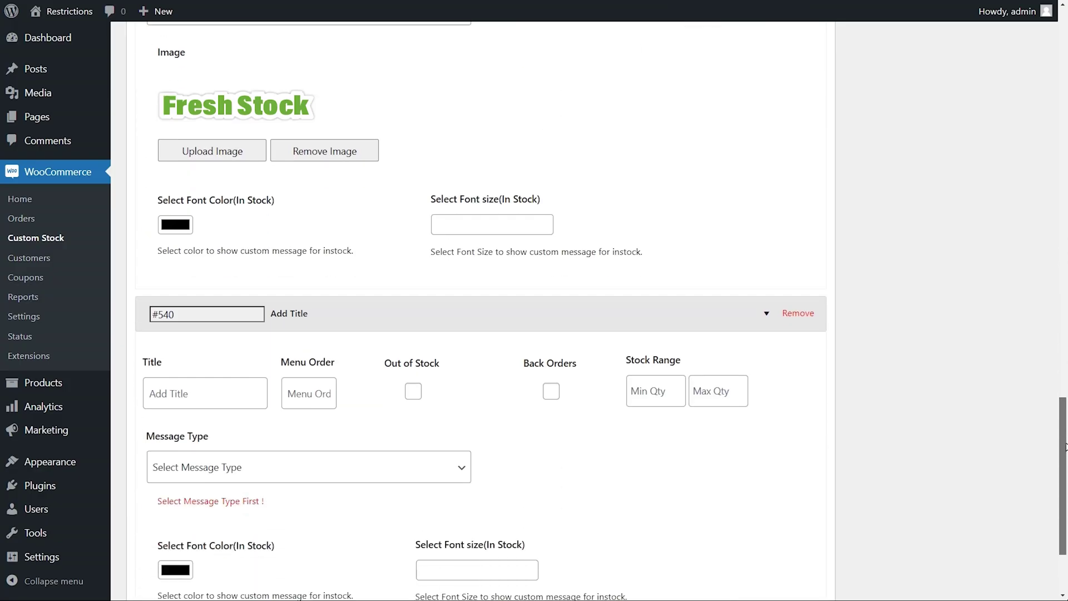
{"action": "left_click", "coordinate": [260, 257]}
{"action": "type", "text": "Quantity range 1 - 49"}
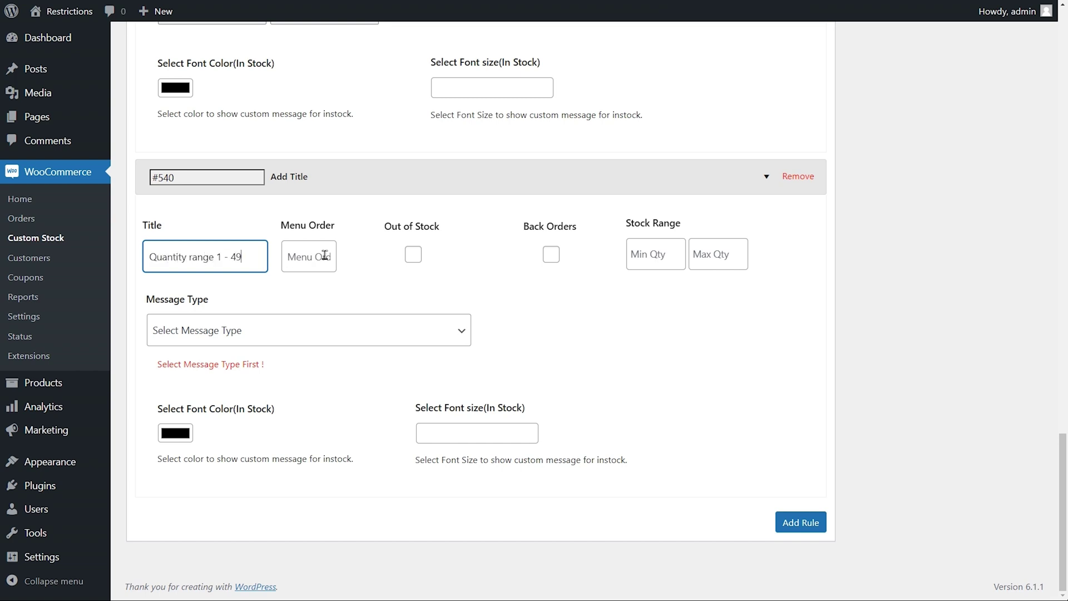
{"action": "left_click", "coordinate": [324, 256]}
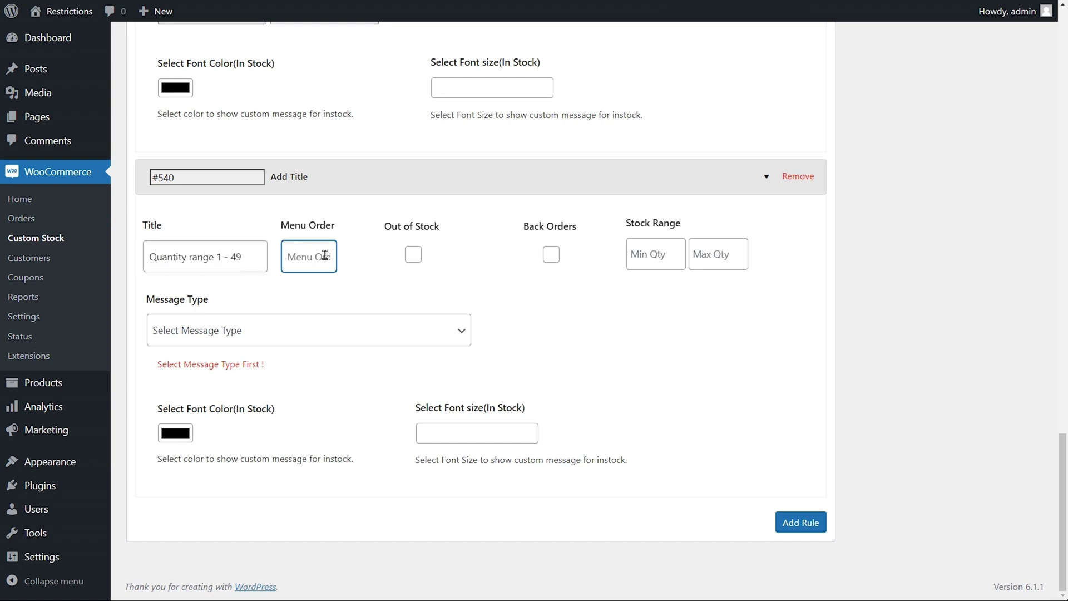
{"action": "type", "text": "1"}
{"action": "left_click", "coordinate": [647, 254]}
{"action": "type", "text": "1"}
{"action": "left_click", "coordinate": [725, 254]}
{"action": "type", "text": "4"}
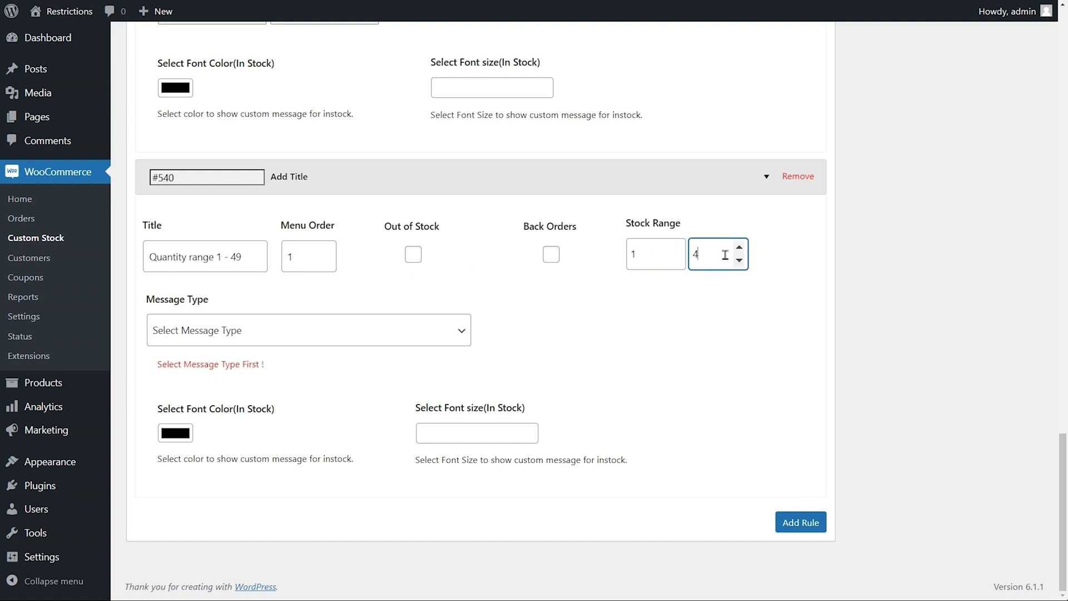
{"action": "type", "text": "9"}
Step: Make the third sub-rule show dark red text 'Limited Stock{stock_qty}'
{"action": "left_click", "coordinate": [462, 332]}
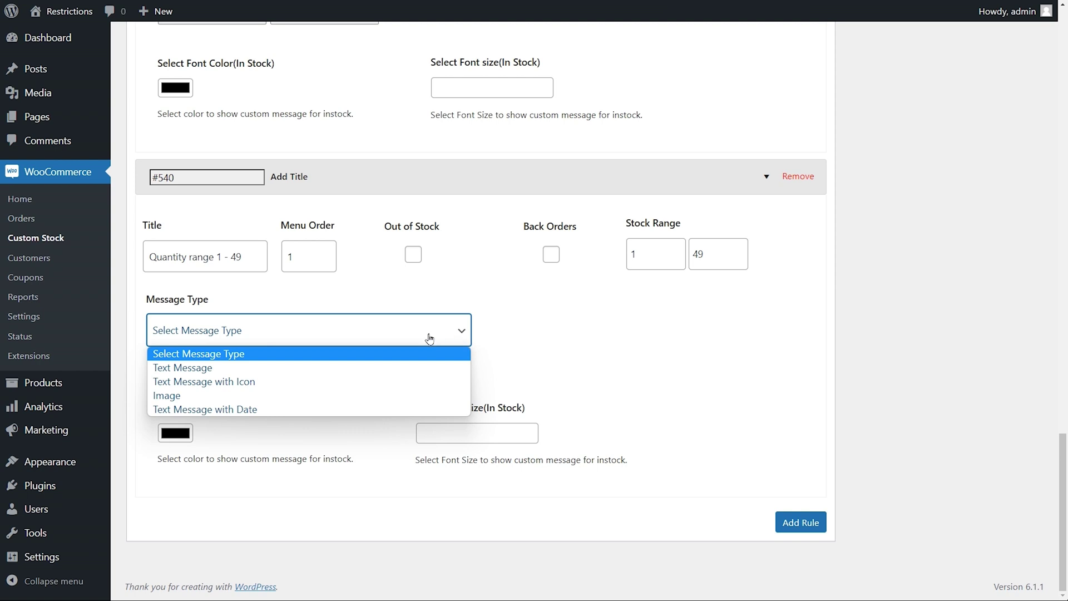
{"action": "left_click", "coordinate": [226, 370]}
{"action": "type", "text": "Limited Stock"}
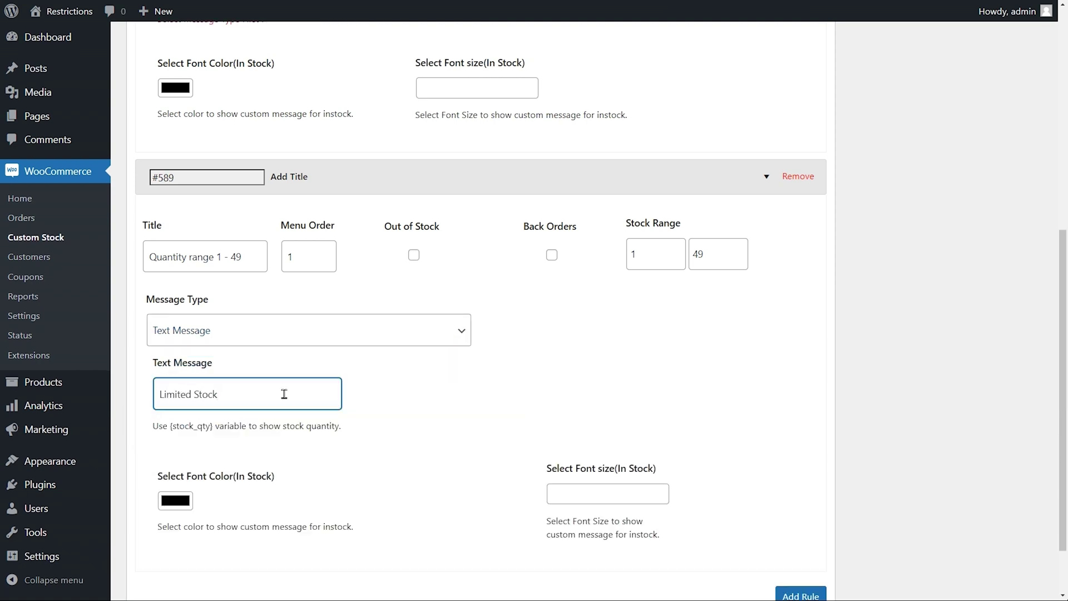
{"action": "left_click_drag", "start_coordinate": [212, 426], "coordinate": [170, 426]}
{"action": "key", "text": "ctrl+c"}
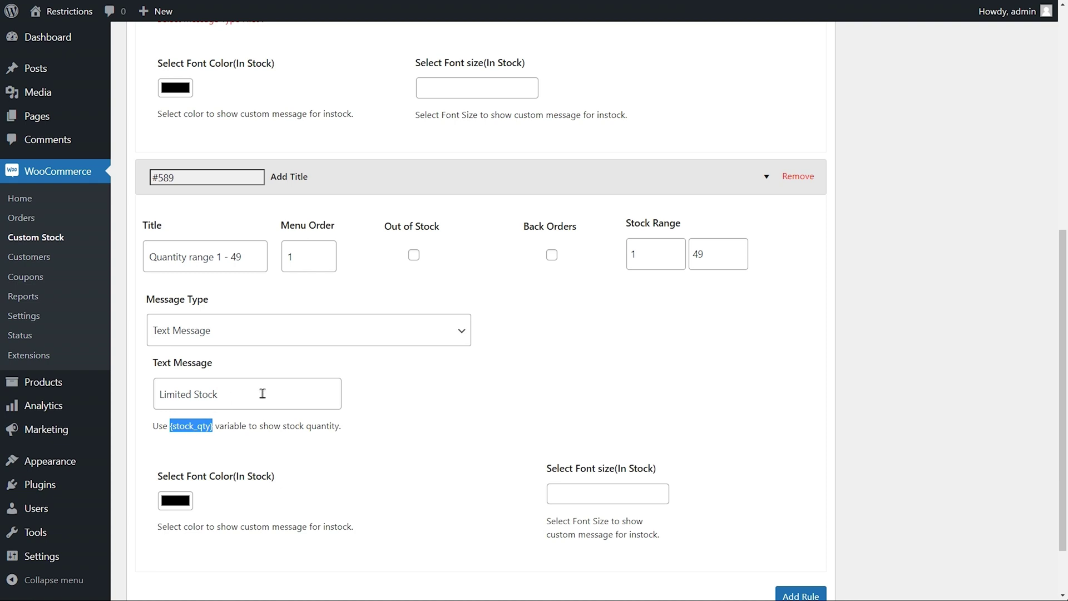
{"action": "left_click", "coordinate": [262, 393]}
{"action": "key", "text": "ctrl+v"}
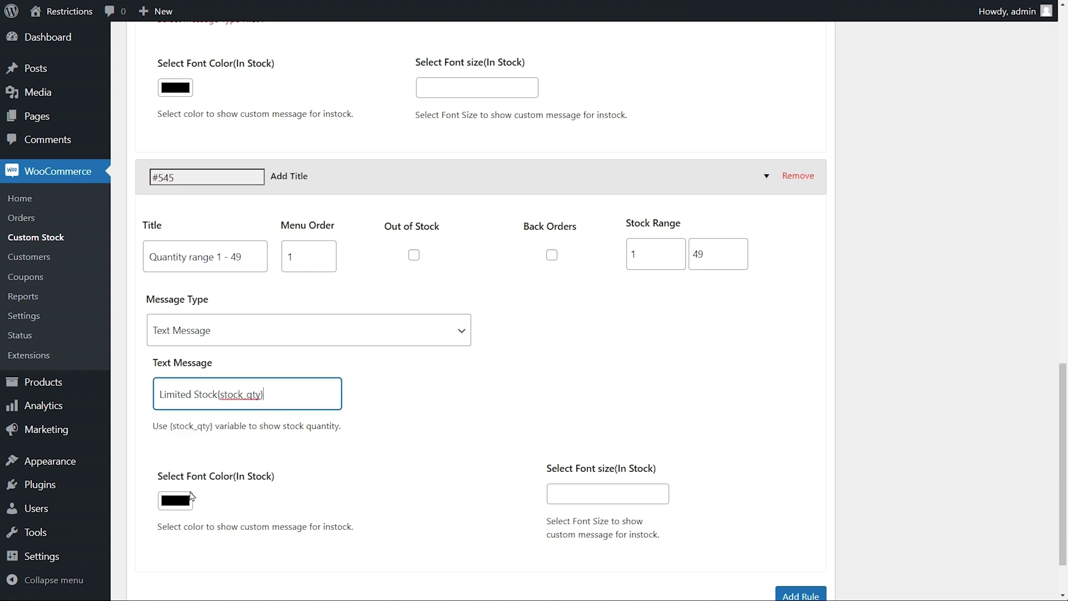
{"action": "left_click", "coordinate": [176, 500]}
{"action": "left_click", "coordinate": [270, 360]}
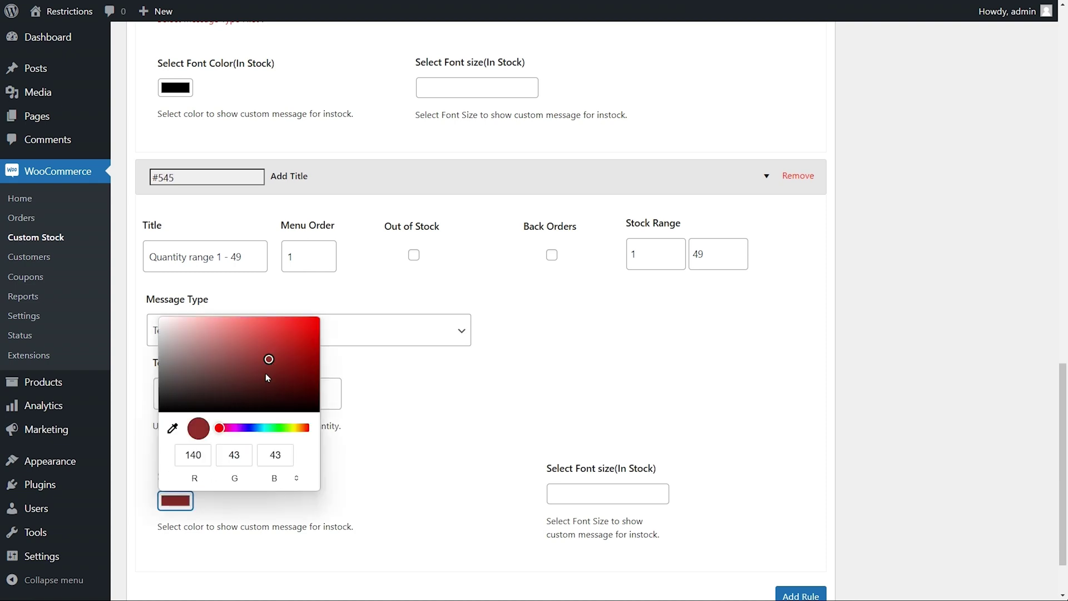
{"action": "left_click", "coordinate": [590, 492]}
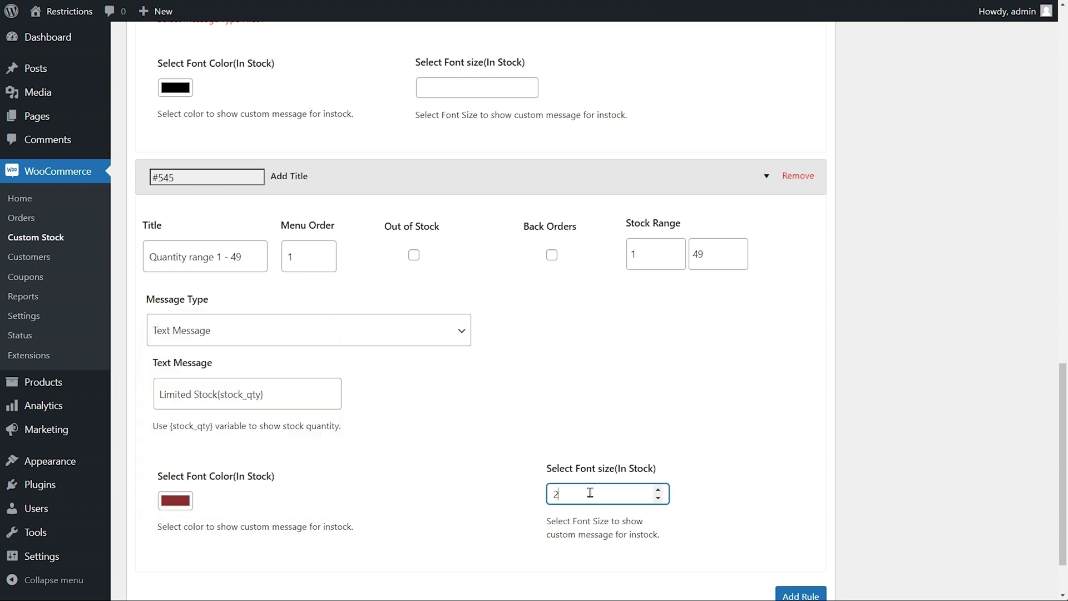
Step: Publish the stitched products rule and visit the live site
{"action": "scroll", "coordinate": [1056, 449], "scroll_direction": "up", "scroll_amount": 15}
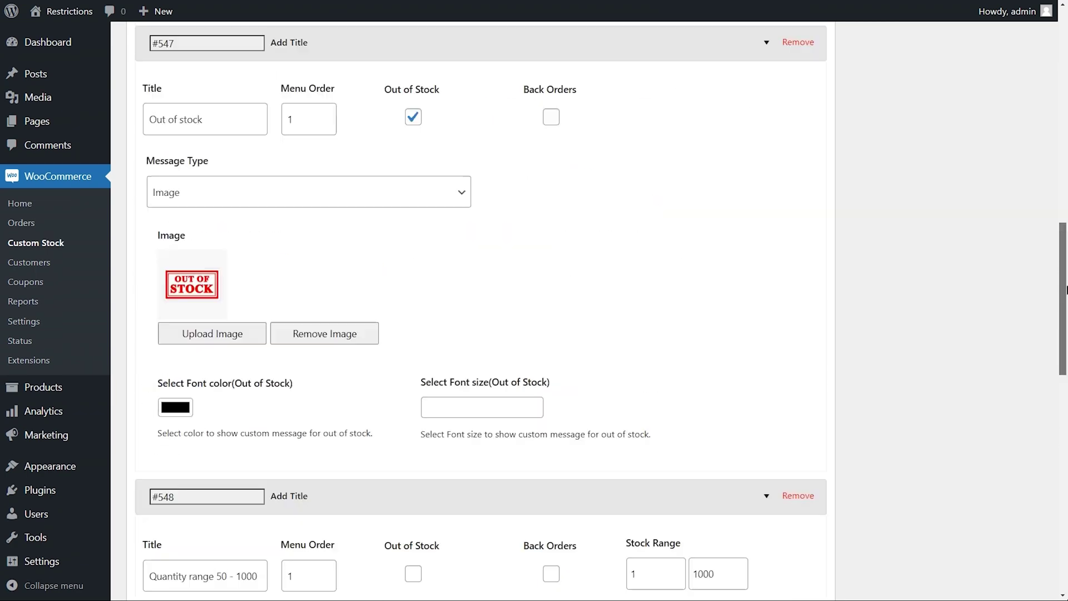
{"action": "left_click", "coordinate": [1013, 213]}
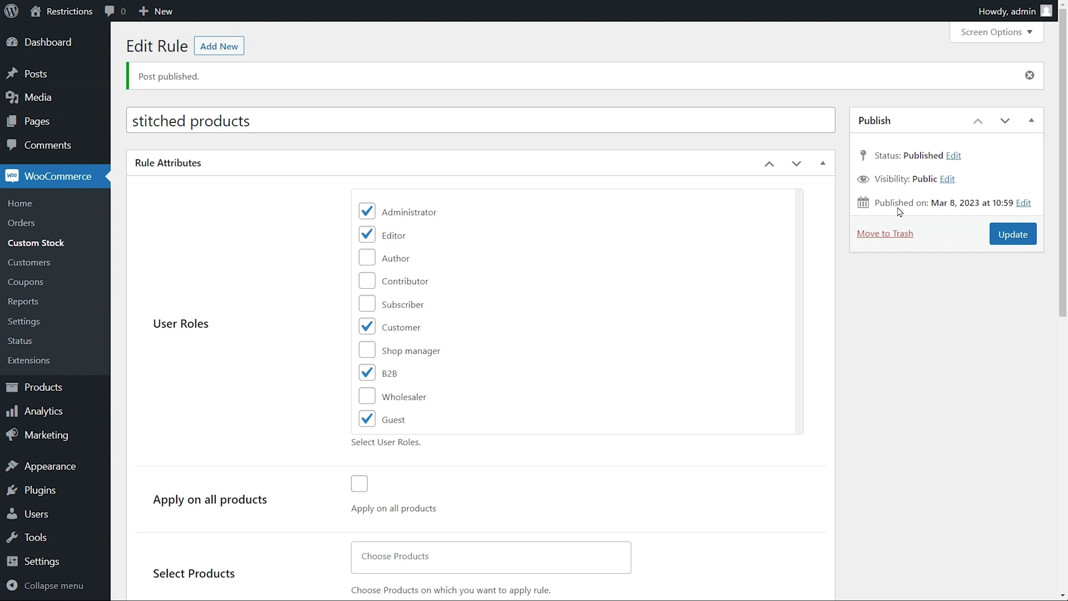
{"action": "mouse_move", "coordinate": [64, 12]}
{"action": "left_click", "coordinate": [50, 31]}
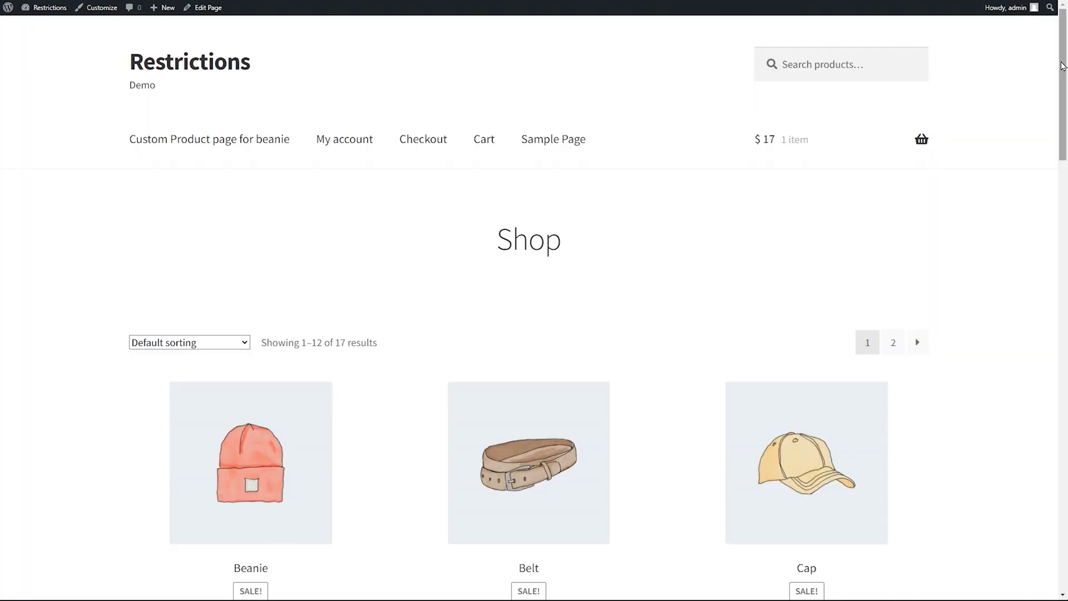
Step: Scroll the Shop page to review the stock labels, then open the Pennant product
{"action": "scroll", "coordinate": [1062, 65], "scroll_direction": "down", "scroll_amount": 10}
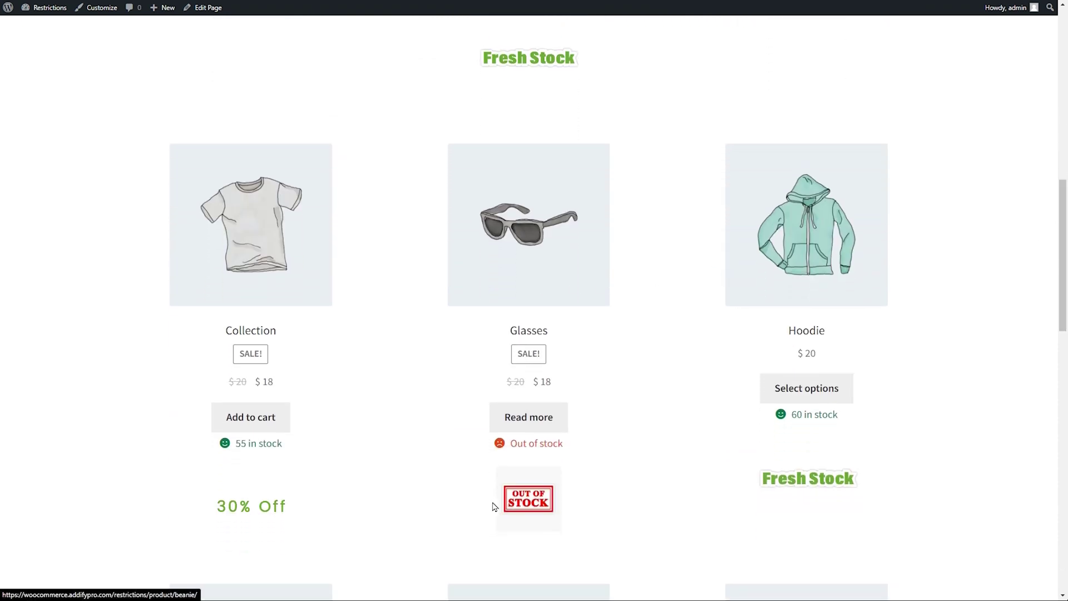
{"action": "left_click_drag", "start_coordinate": [1056, 247], "coordinate": [1066, 355]}
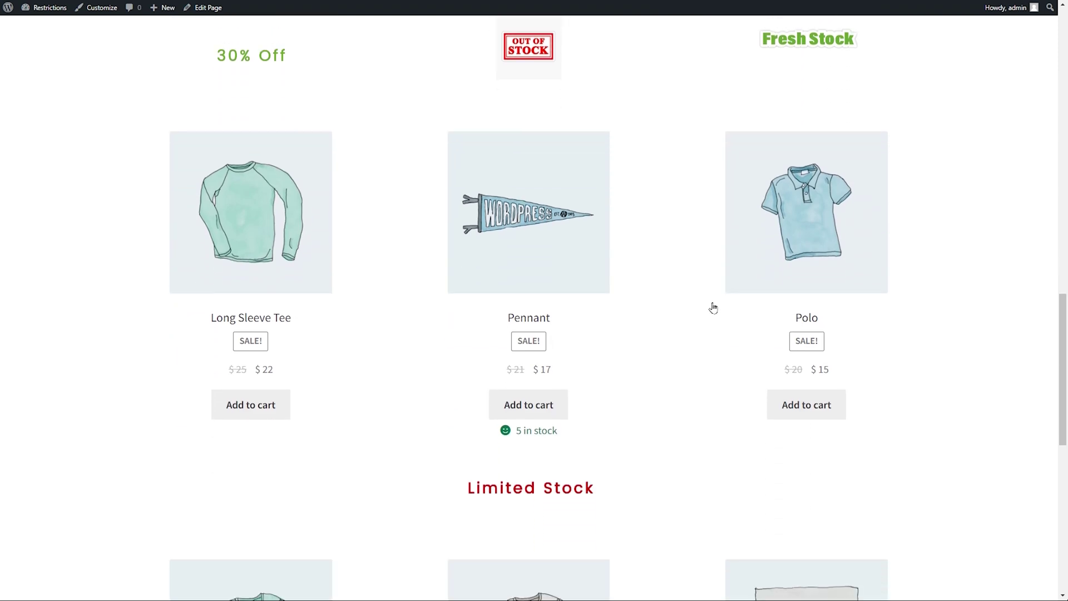
{"action": "left_click", "coordinate": [580, 276]}
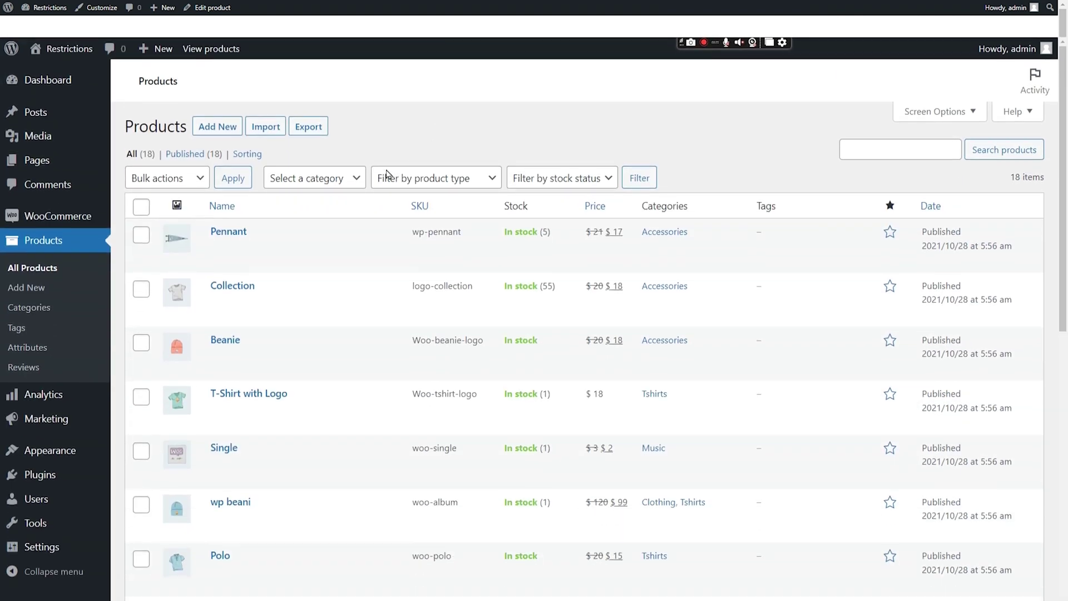
Step: Quick-edit the Pennant product and update its stock quantity to 100
{"action": "left_click", "coordinate": [281, 207]}
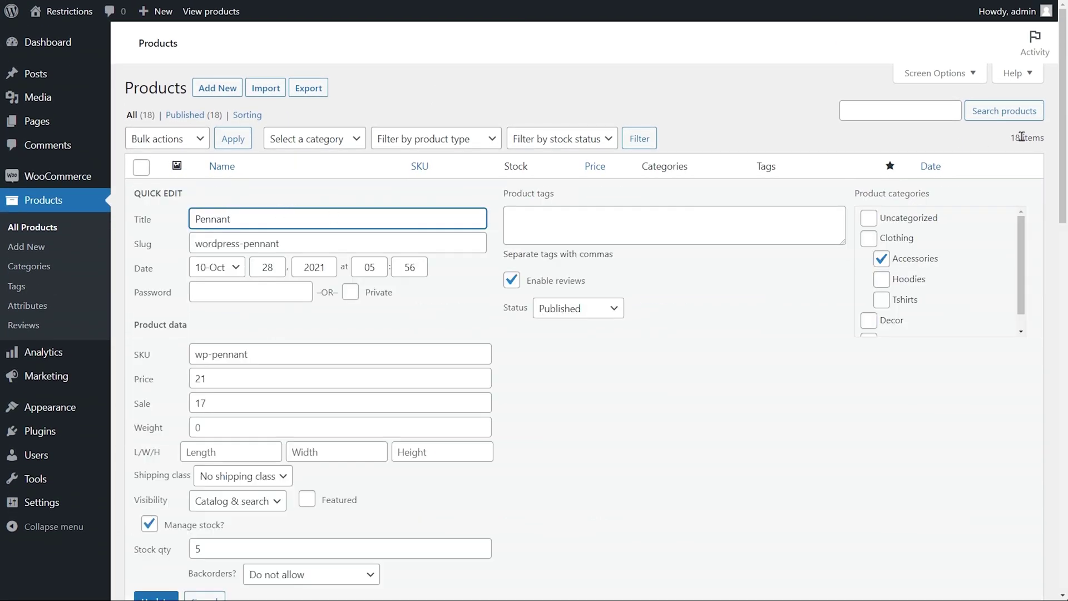
{"action": "scroll", "coordinate": [1063, 128], "scroll_direction": "down", "scroll_amount": 3}
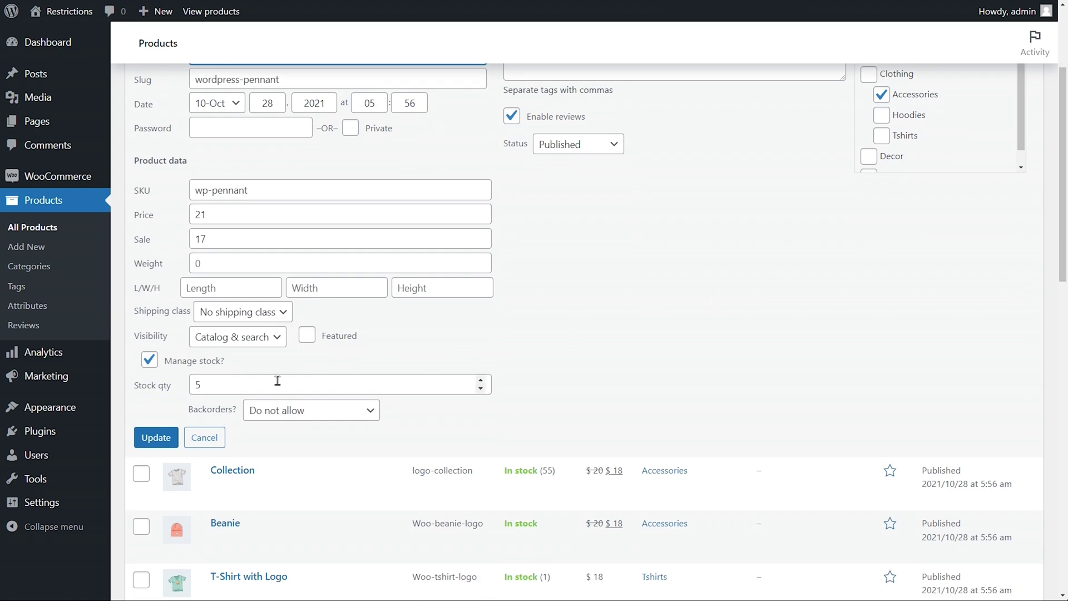
{"action": "left_click", "coordinate": [219, 384]}
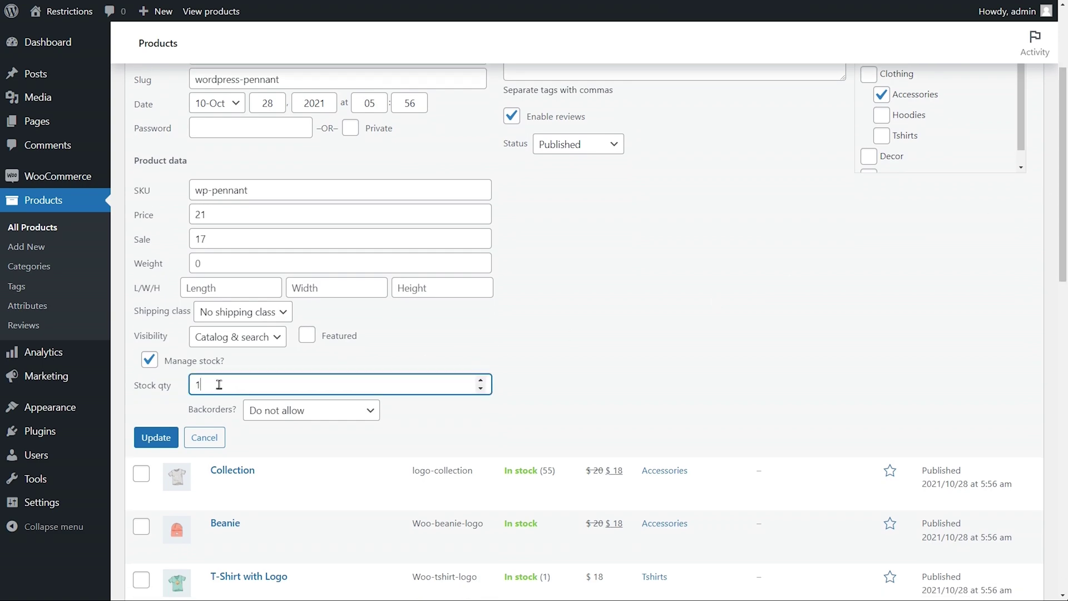
{"action": "left_click", "coordinate": [156, 437]}
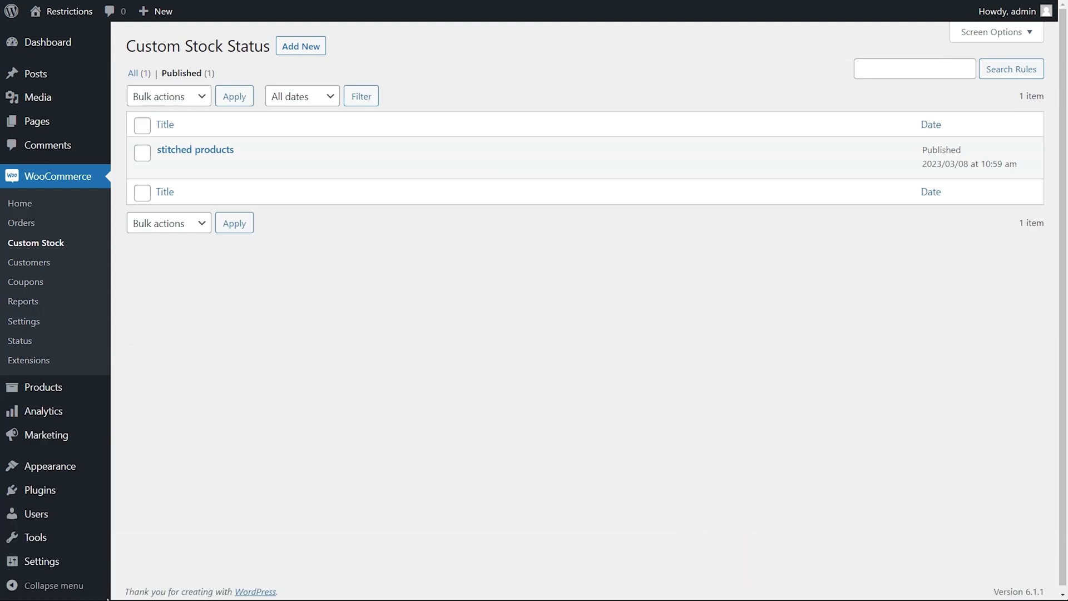
Step: Show custom stock statuses on shop and product pages, placed after the Add to cart button
{"action": "left_click", "coordinate": [34, 325]}
{"action": "left_click", "coordinate": [694, 104]}
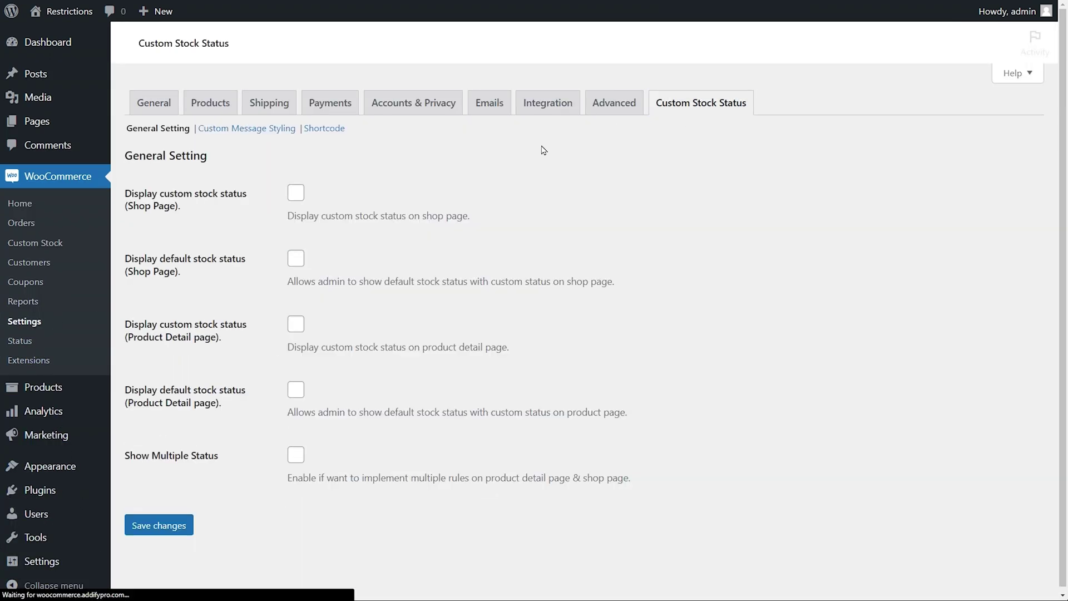
{"action": "left_click", "coordinate": [295, 195]}
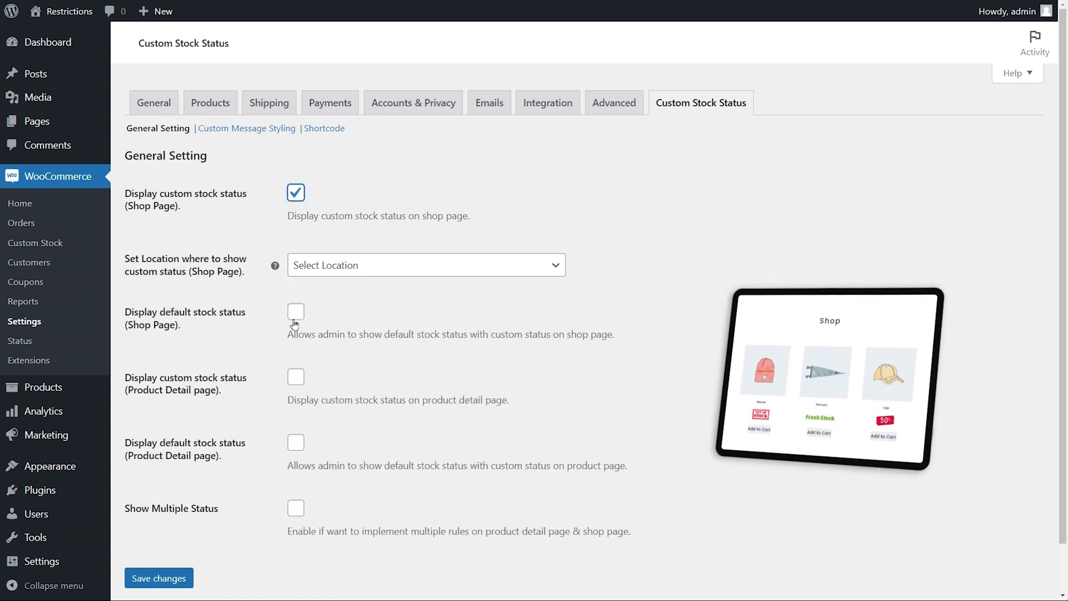
{"action": "left_click", "coordinate": [293, 379]}
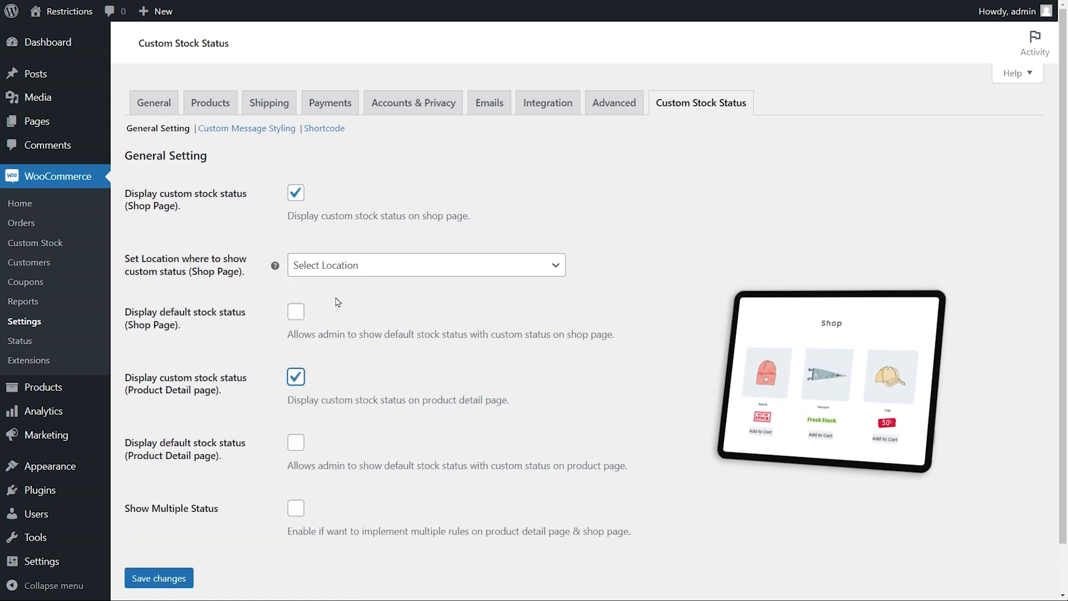
{"action": "left_click", "coordinate": [336, 266]}
{"action": "left_click", "coordinate": [353, 340]}
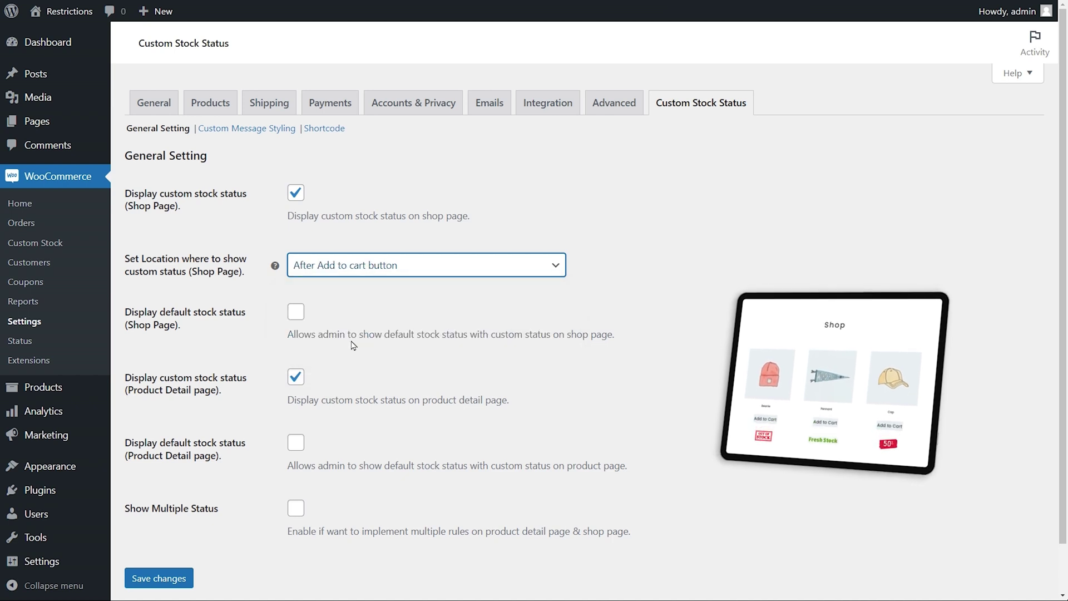
Step: Also show default stock statuses, allow multiple statuses per product, and save
{"action": "left_click", "coordinate": [297, 314]}
{"action": "left_click", "coordinate": [295, 443]}
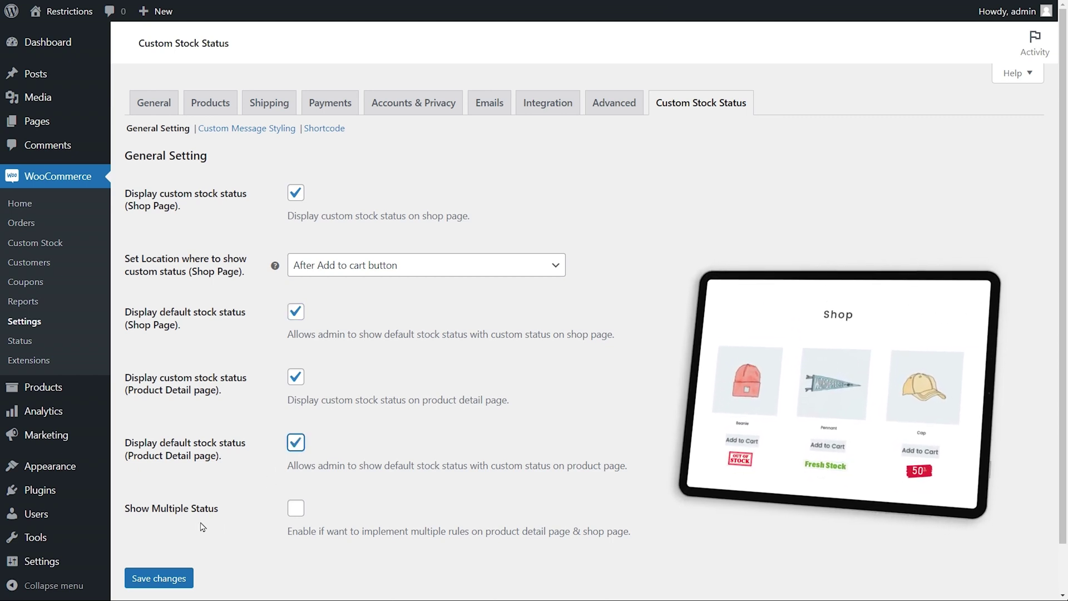
{"action": "left_click", "coordinate": [295, 509]}
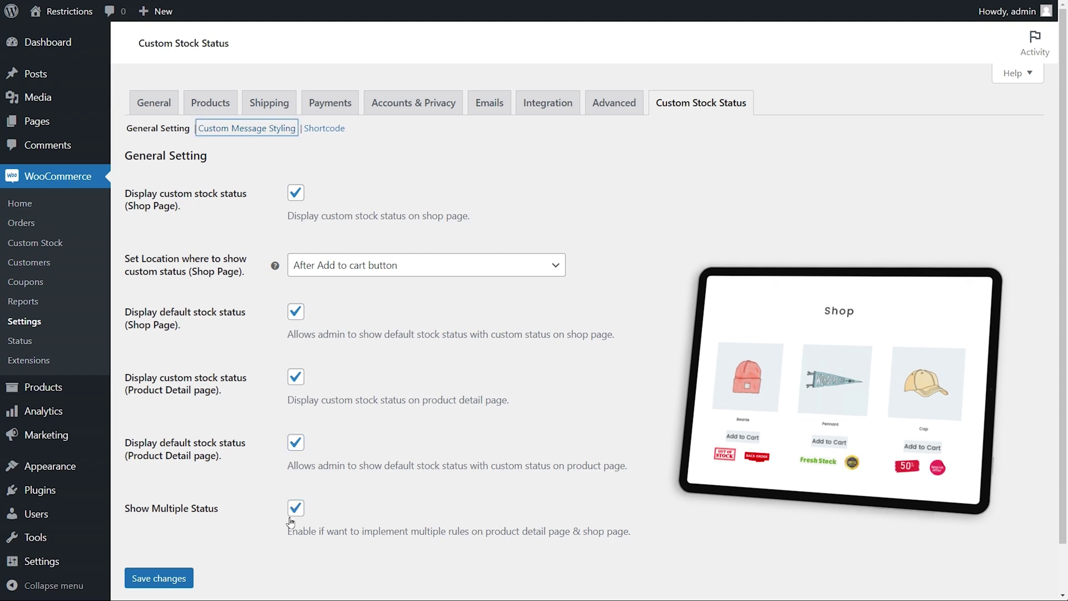
{"action": "left_click", "coordinate": [155, 578]}
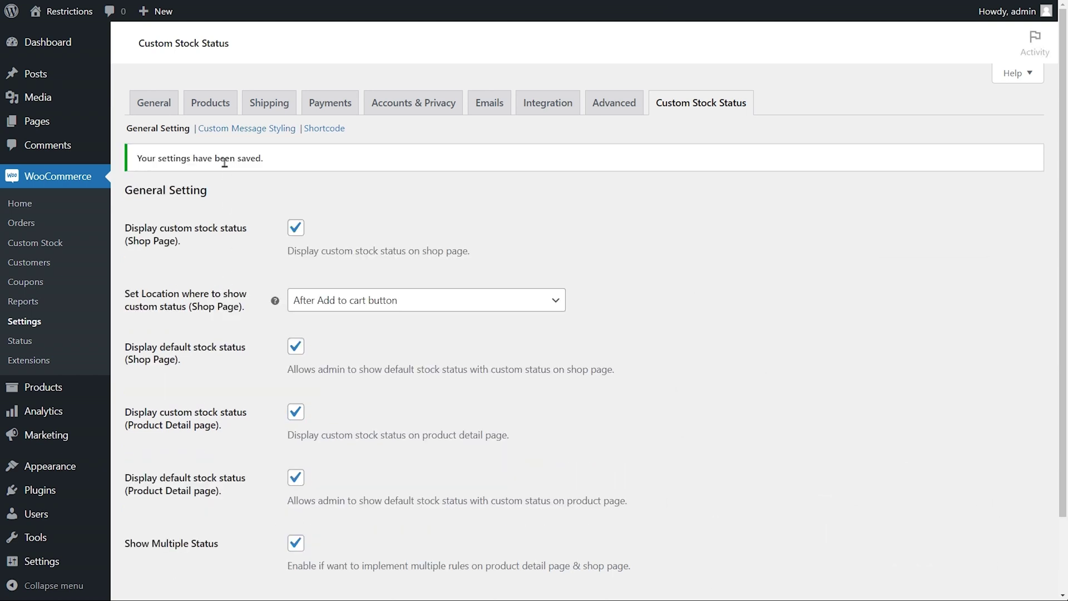
{"action": "left_click", "coordinate": [229, 133]}
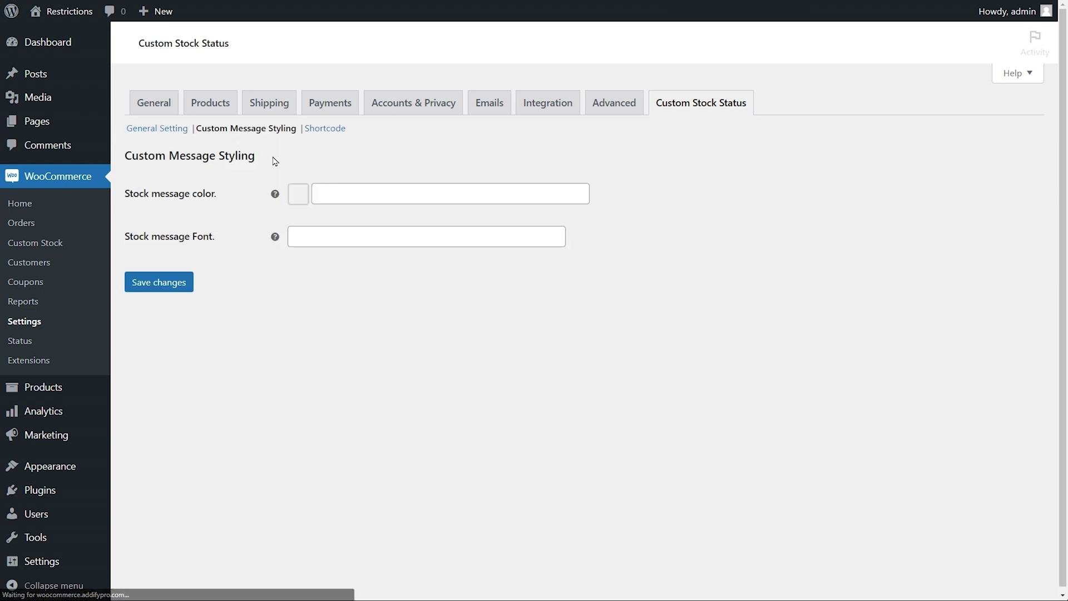
Step: Set the stock message colour to #e42525 and font value to 20, and save
{"action": "left_click", "coordinate": [333, 192]}
{"action": "left_click", "coordinate": [367, 258]}
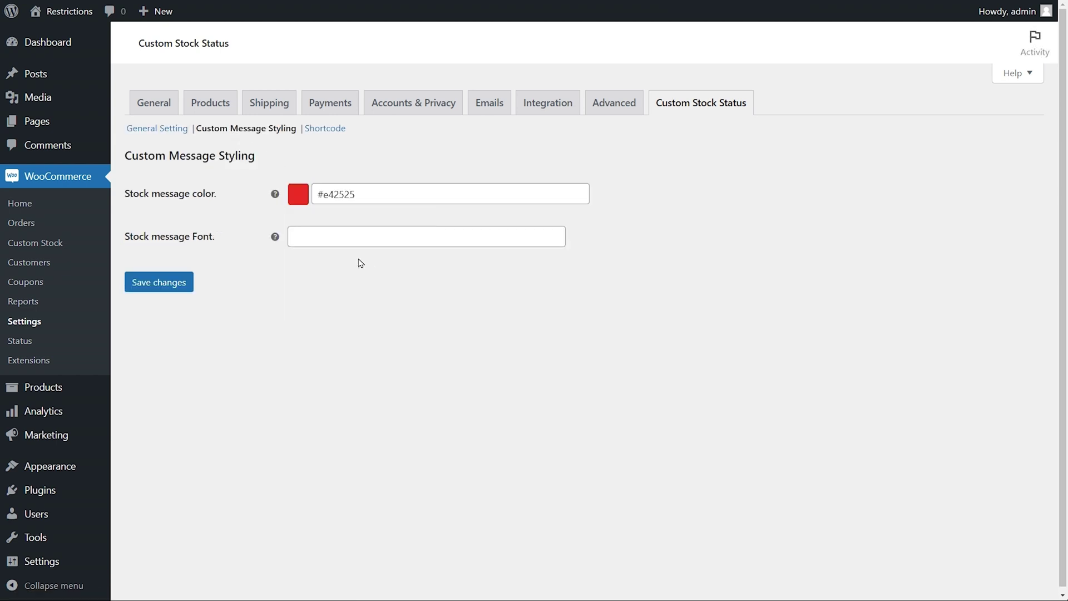
{"action": "left_click", "coordinate": [303, 237]}
{"action": "left_click", "coordinate": [554, 232]}
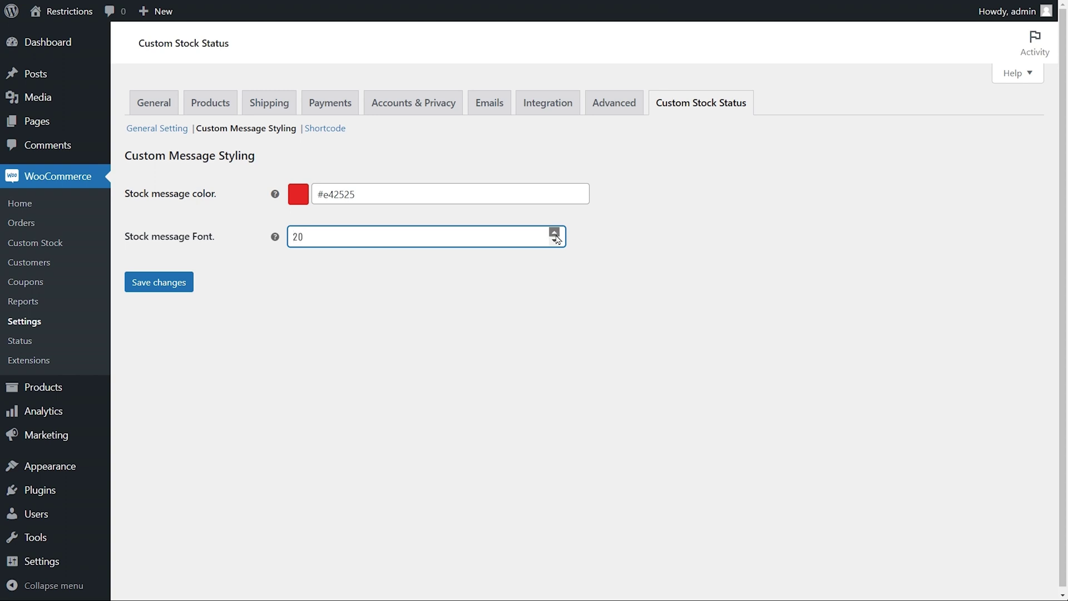
{"action": "left_click", "coordinate": [170, 283]}
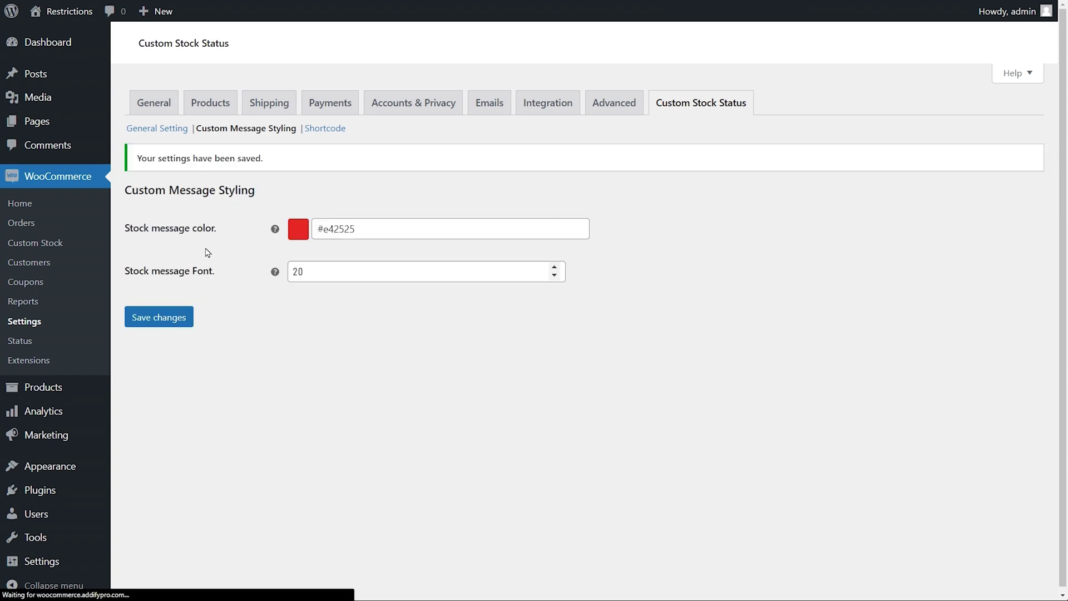
{"action": "left_click", "coordinate": [317, 135]}
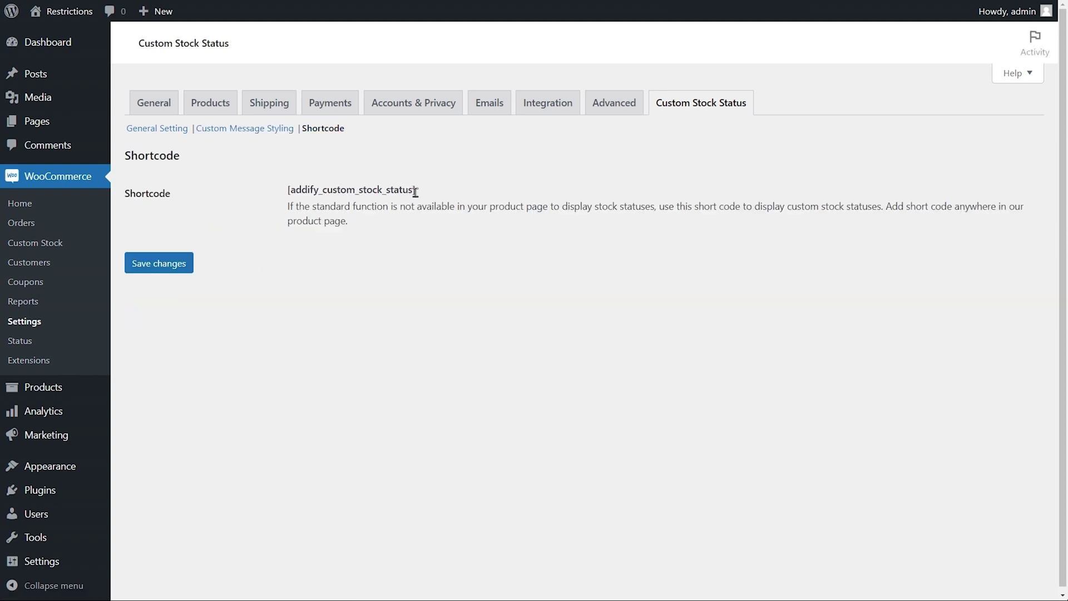